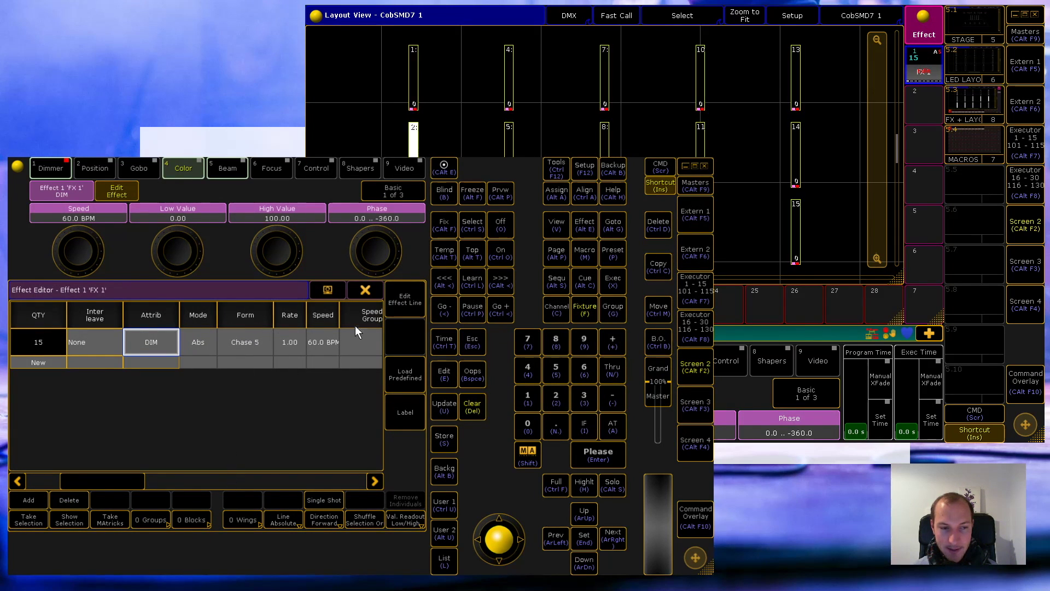
- Close the effect editor and clear the programmer completely
click(366, 291)
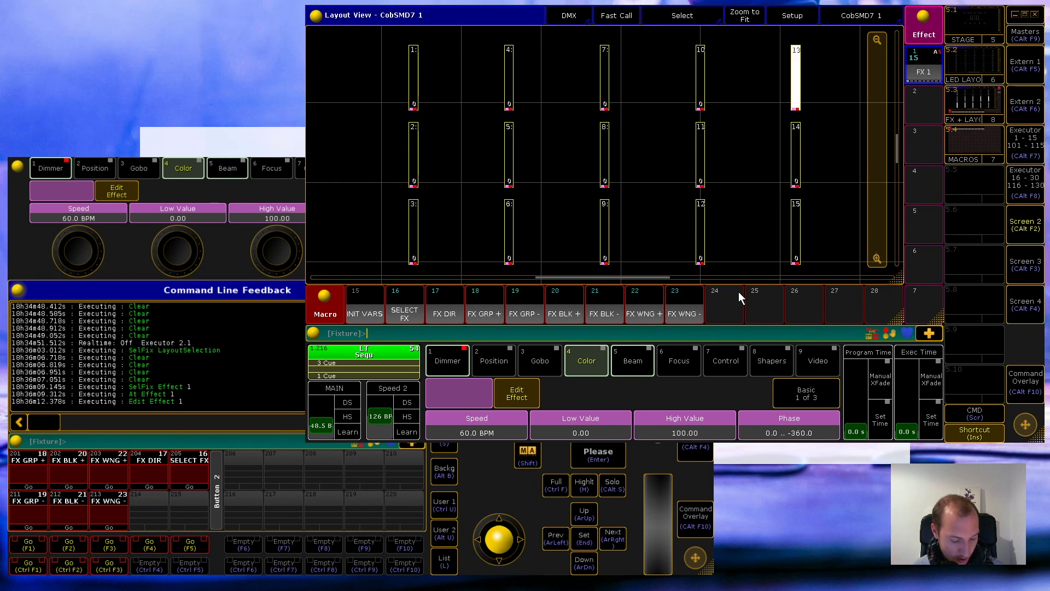
key(BackSpace)
key(BackSpace)
key(BackSpace)
key(BackSpace)
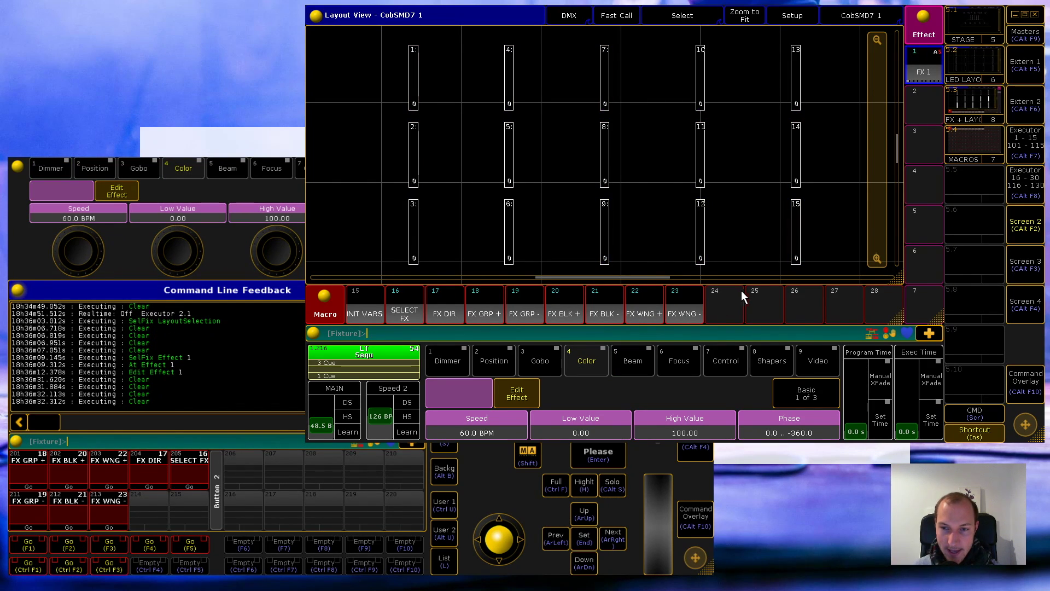
- Switch on the FX 1 effect on executor 1 and return to the fixture layout
click(1031, 143)
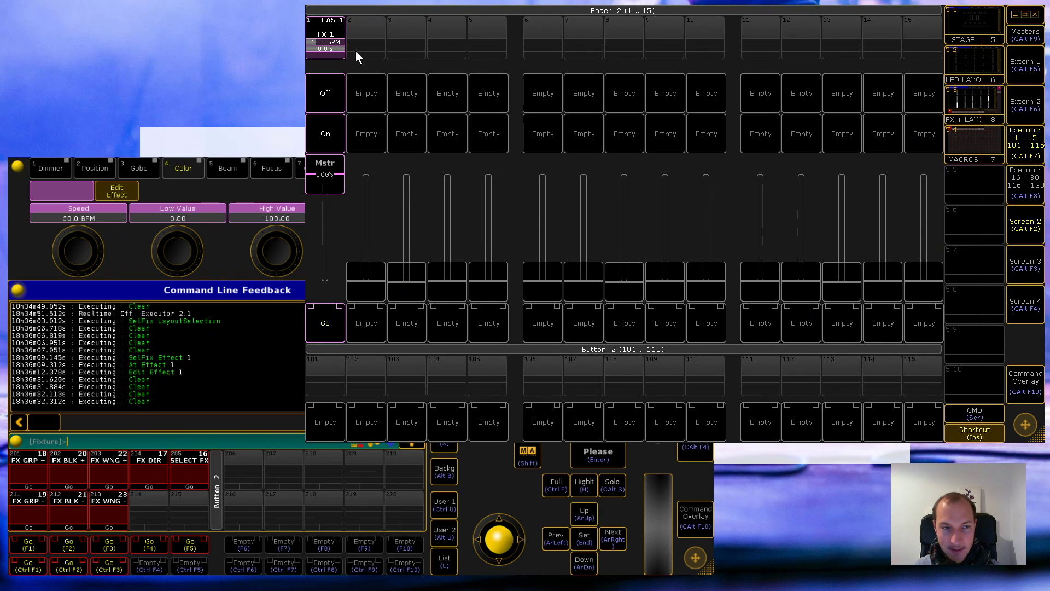
click(336, 134)
click(1027, 143)
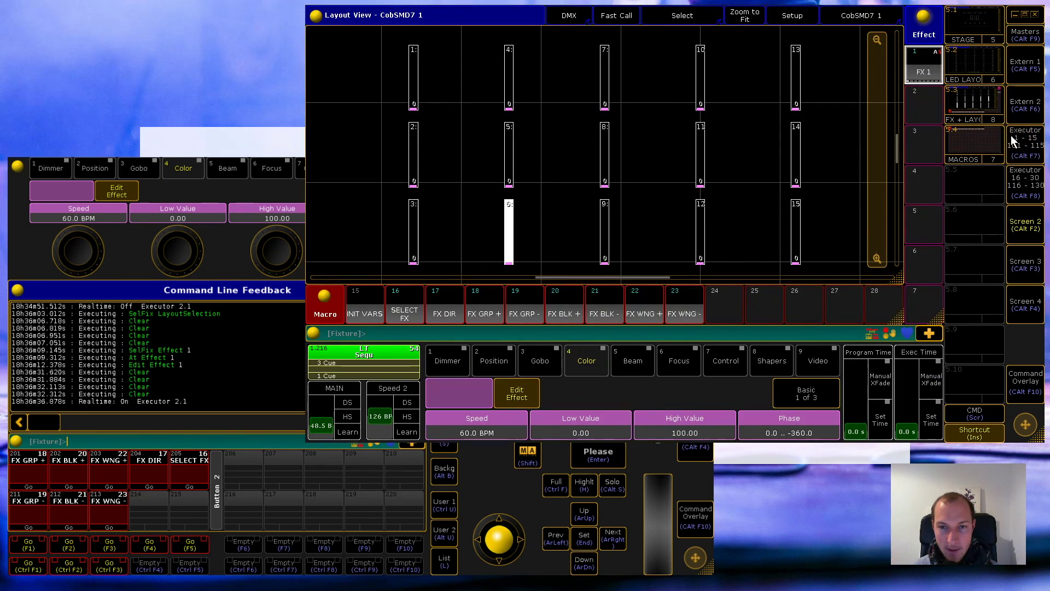
- Open effect FX 1 for editing and set the Blocks of its DIM line to 2
click(932, 70)
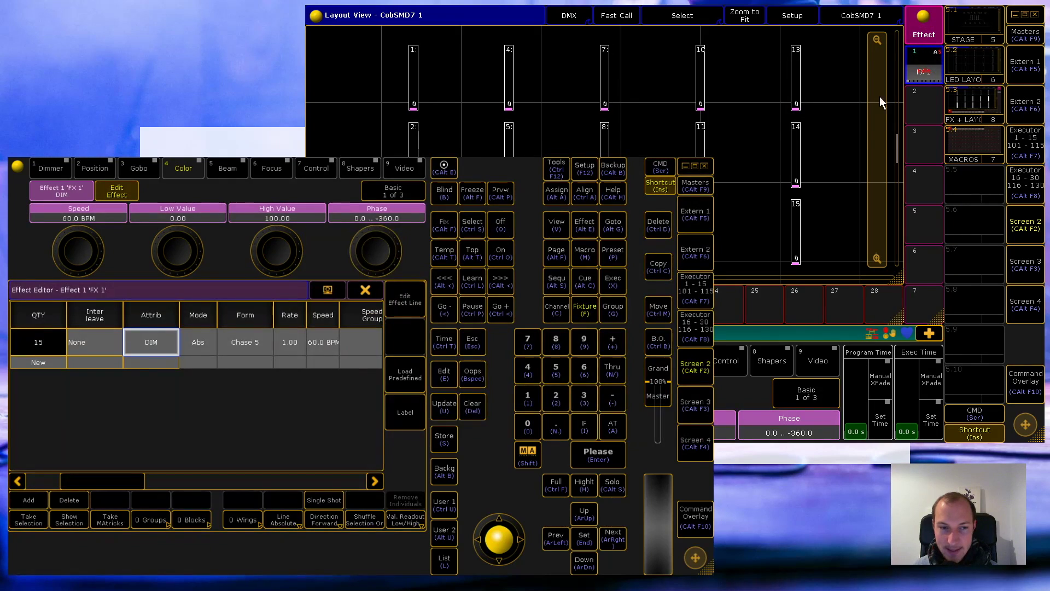
drag(131, 481, 178, 480)
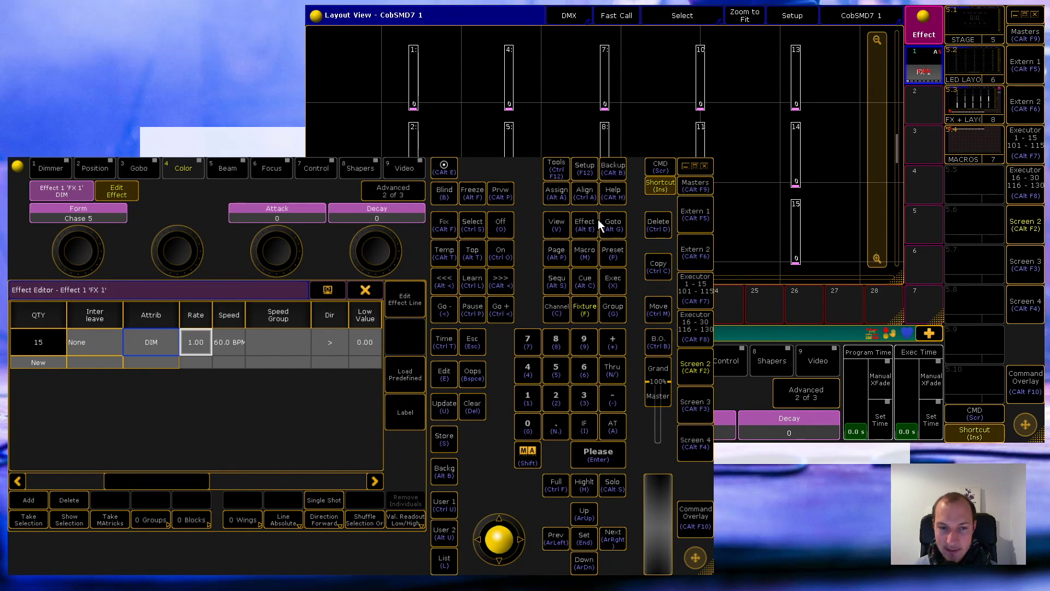
drag(530, 176, 542, 281)
drag(196, 576, 335, 569)
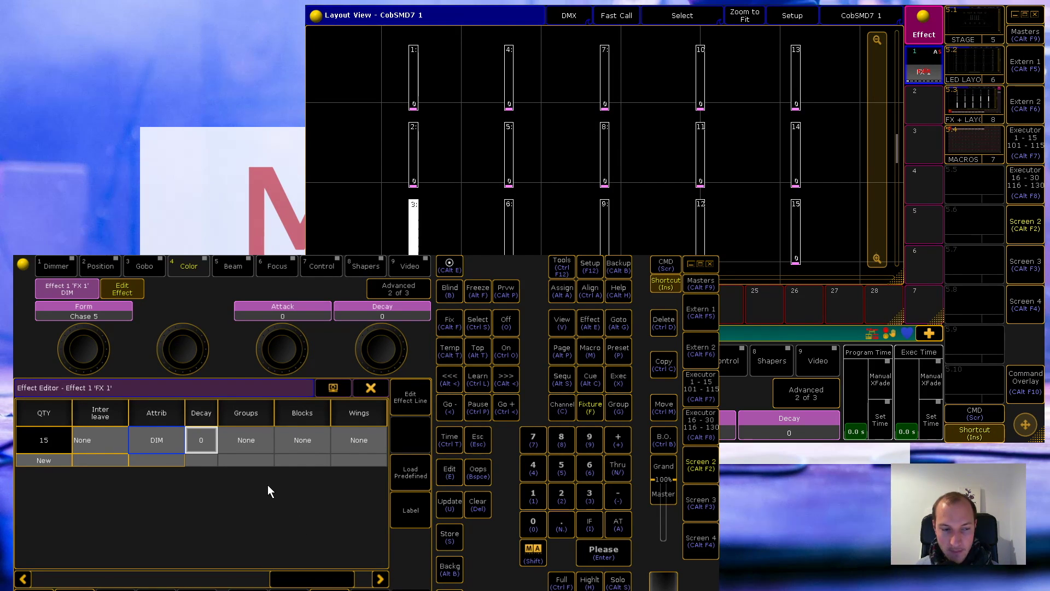
click(313, 439)
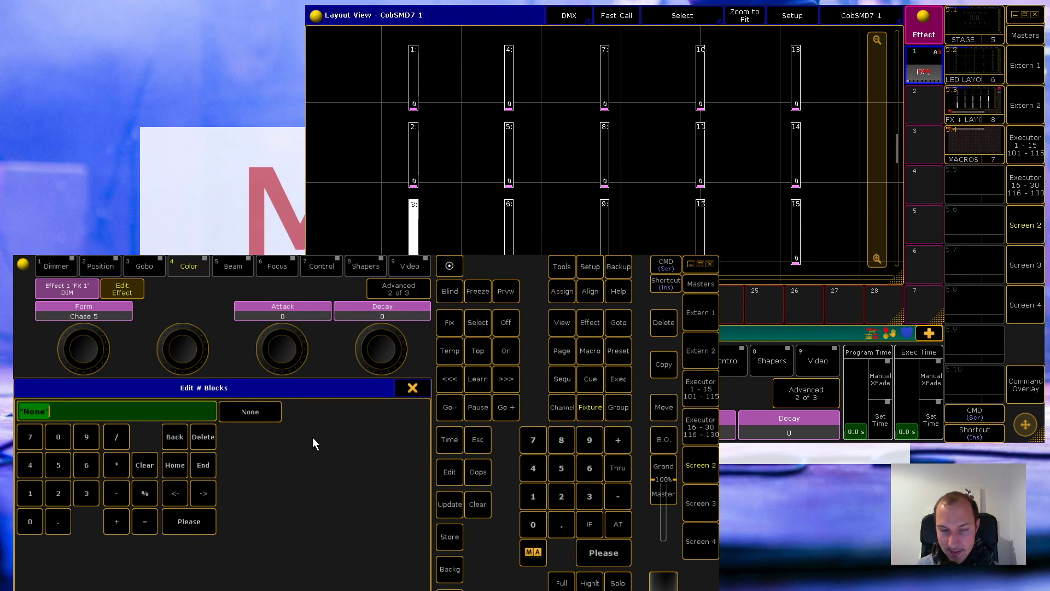
text(2)
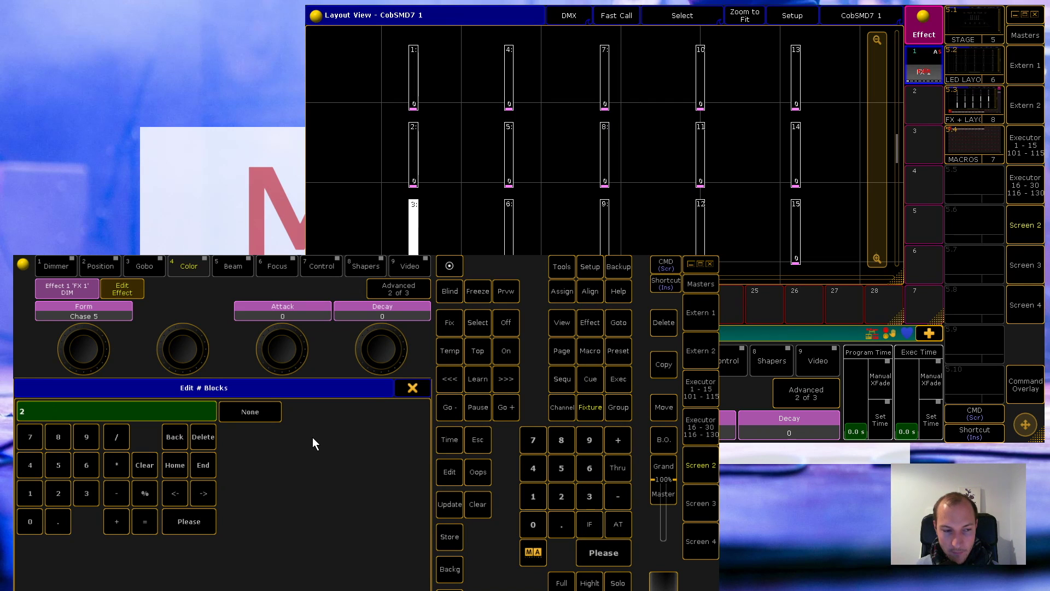
click(188, 523)
key(Insert)
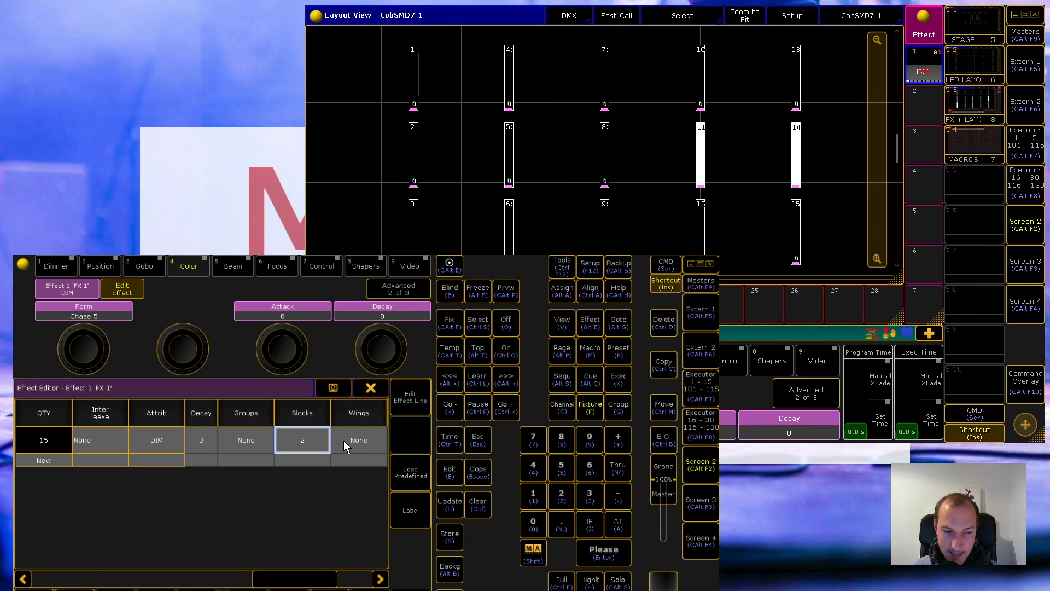
- Reset the DIM line's Blocks to None and set its Wings to 2
click(298, 440)
click(204, 513)
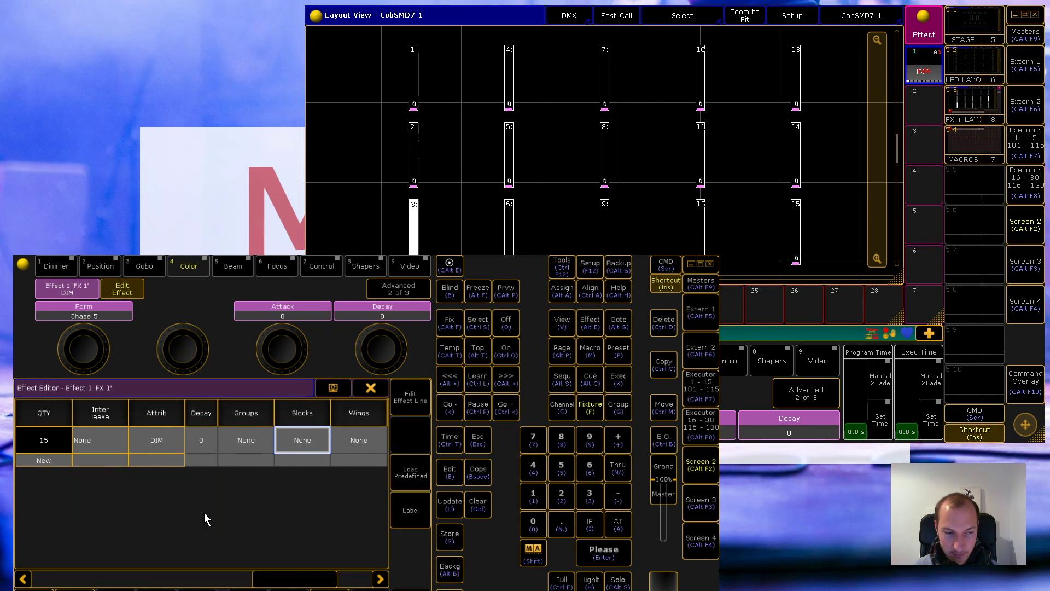
click(353, 445)
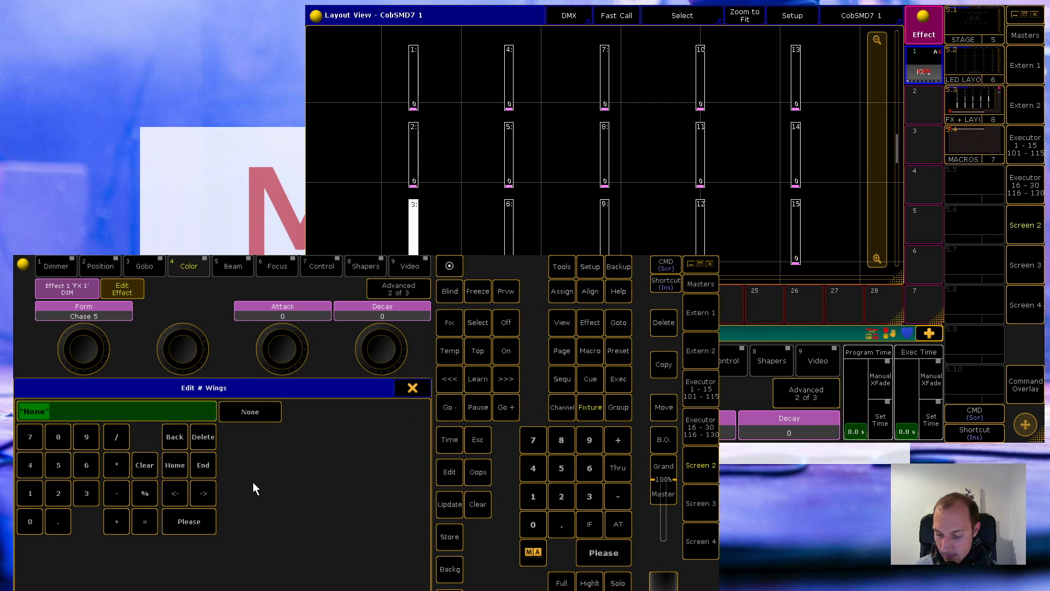
text(2)
key(Return)
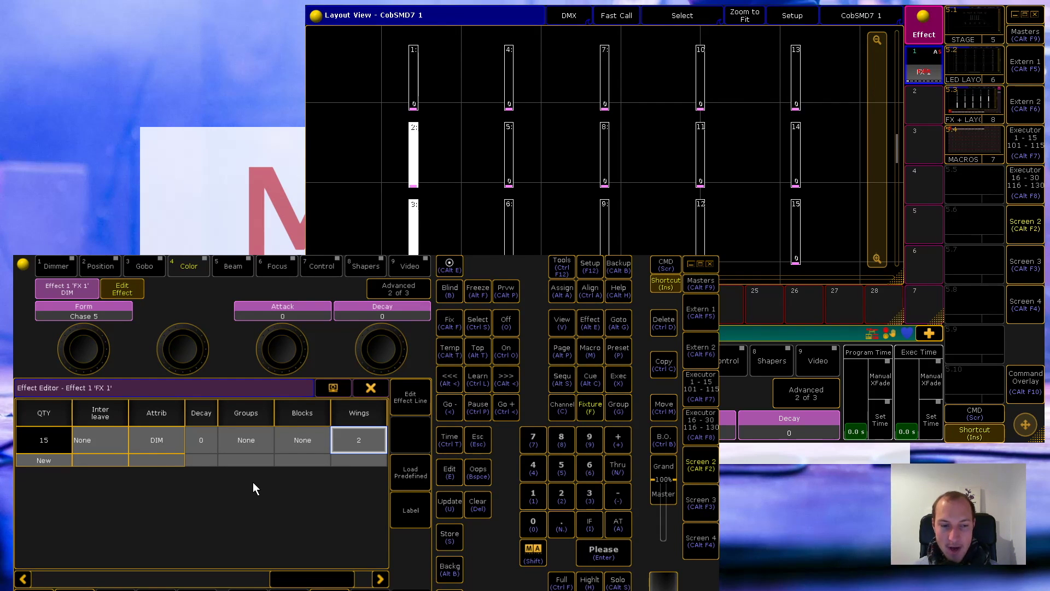
- Change the Wings of the DIM effect line to 3
click(369, 442)
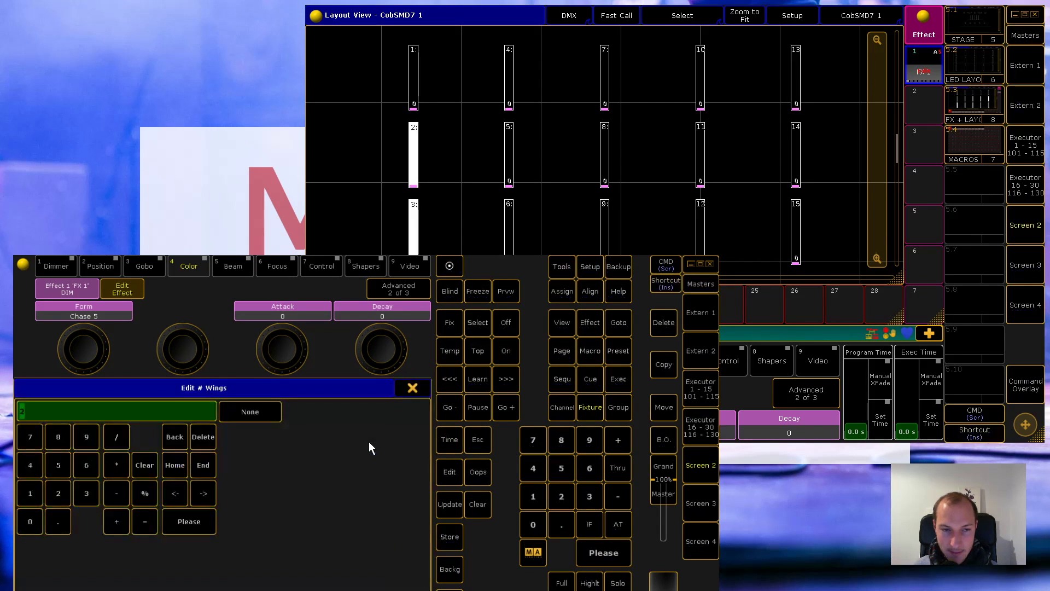
click(207, 437)
text(3)
key(Return)
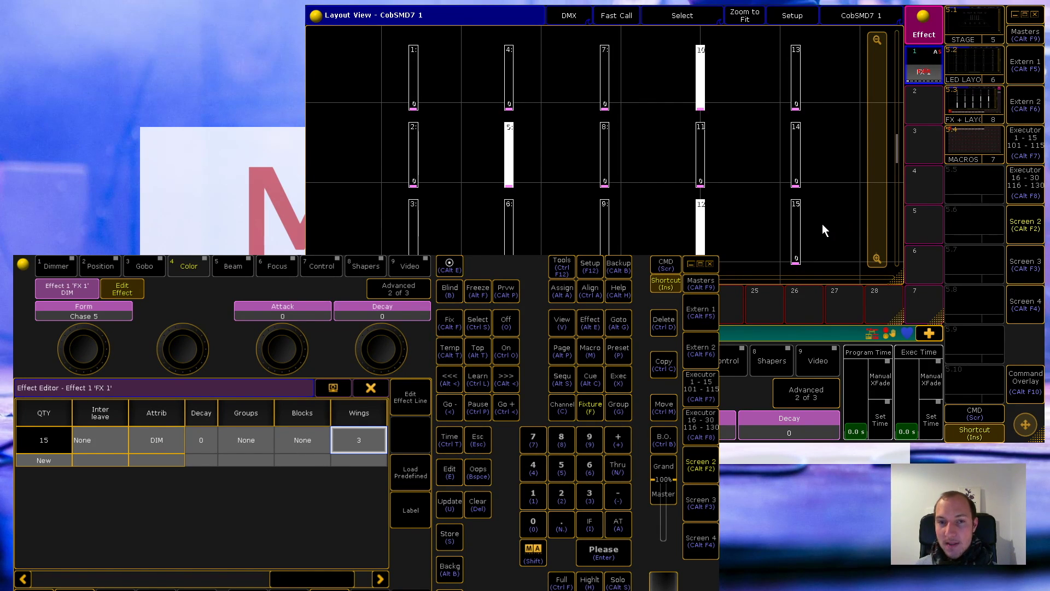
- Reset the Wings of the DIM effect line to None
click(364, 442)
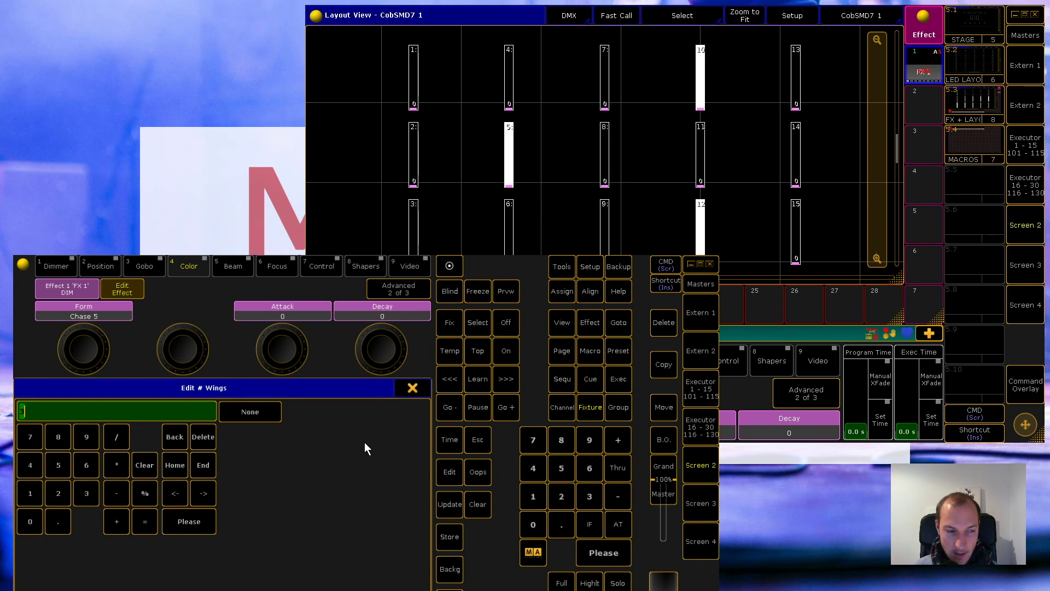
key(Escape)
key(Insert)
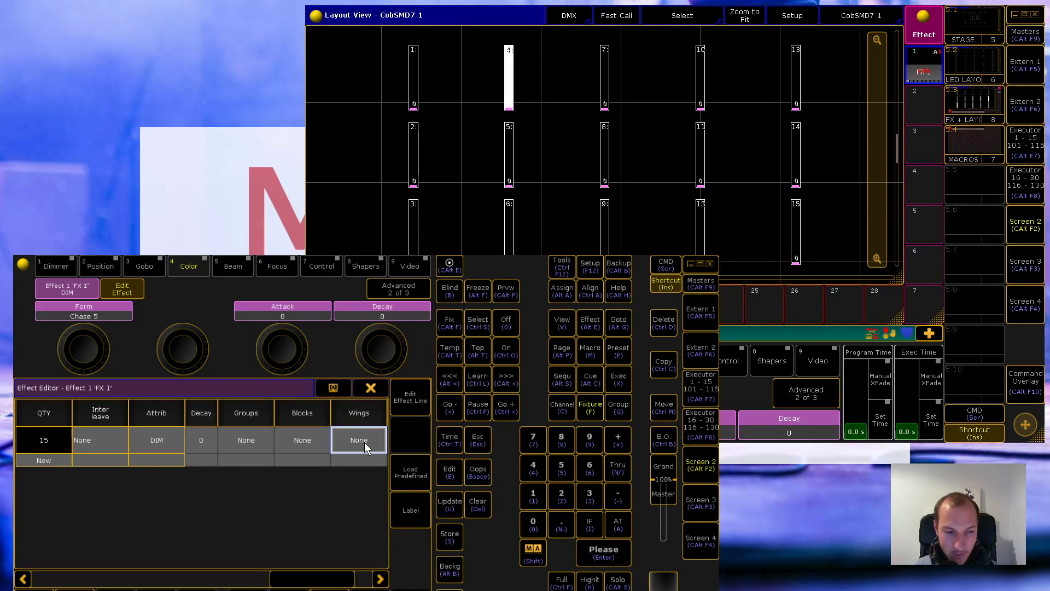
- Set the Groups of the DIM effect line to 5
click(263, 442)
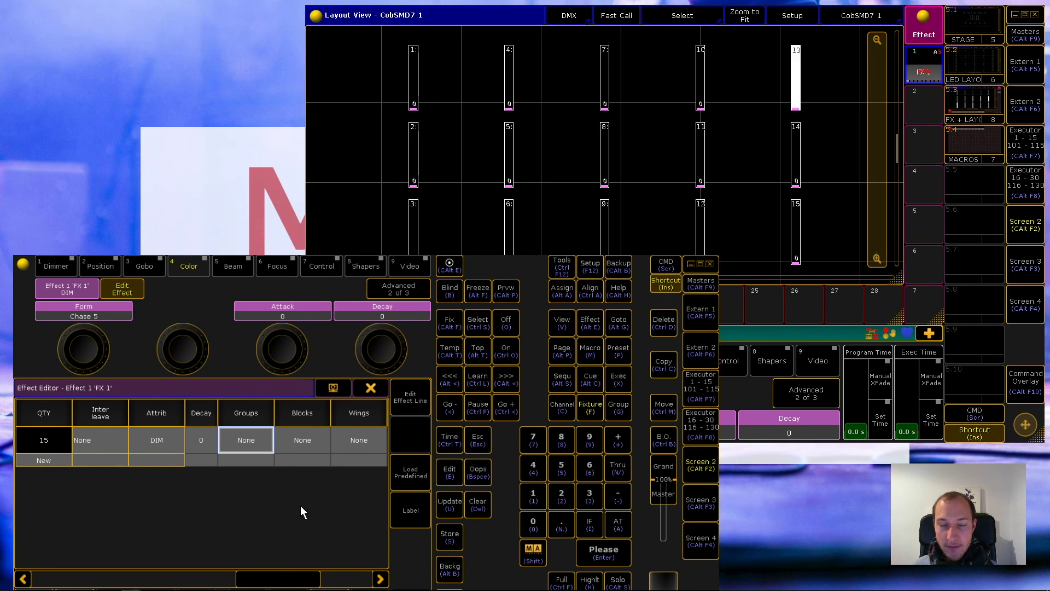
click(261, 441)
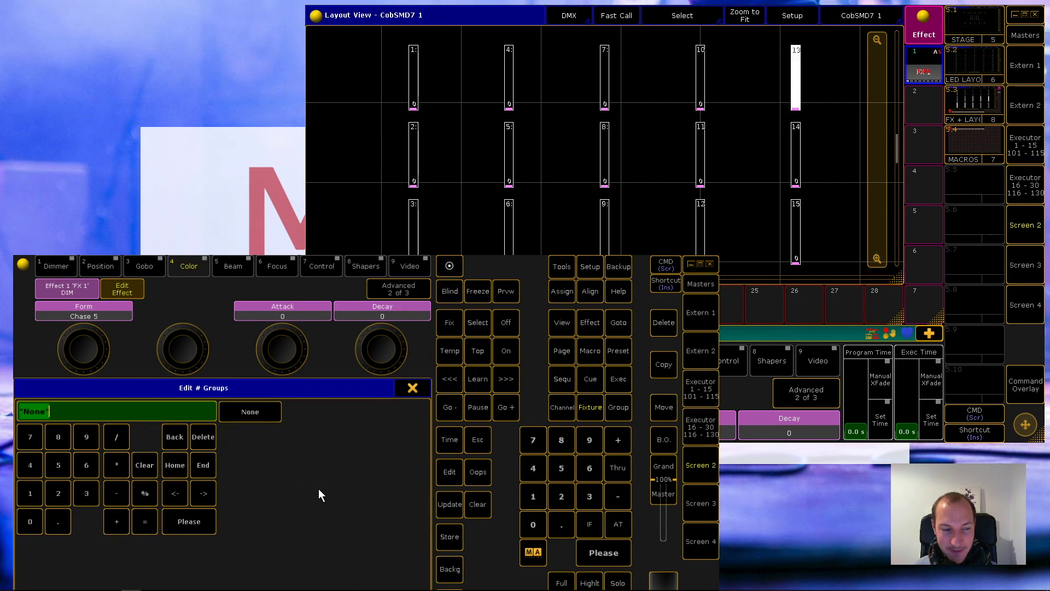
click(412, 387)
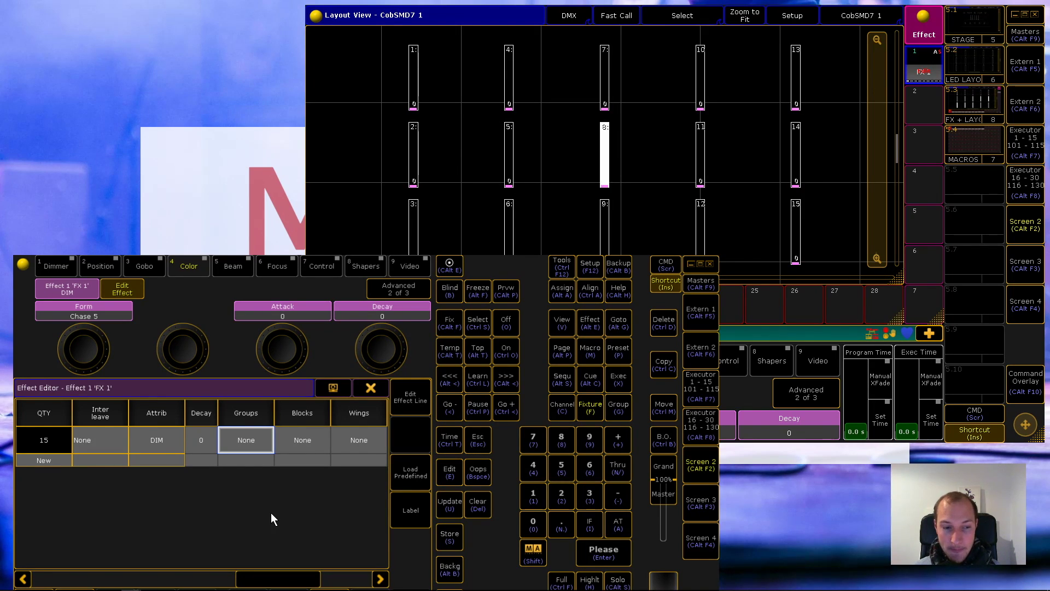
click(252, 444)
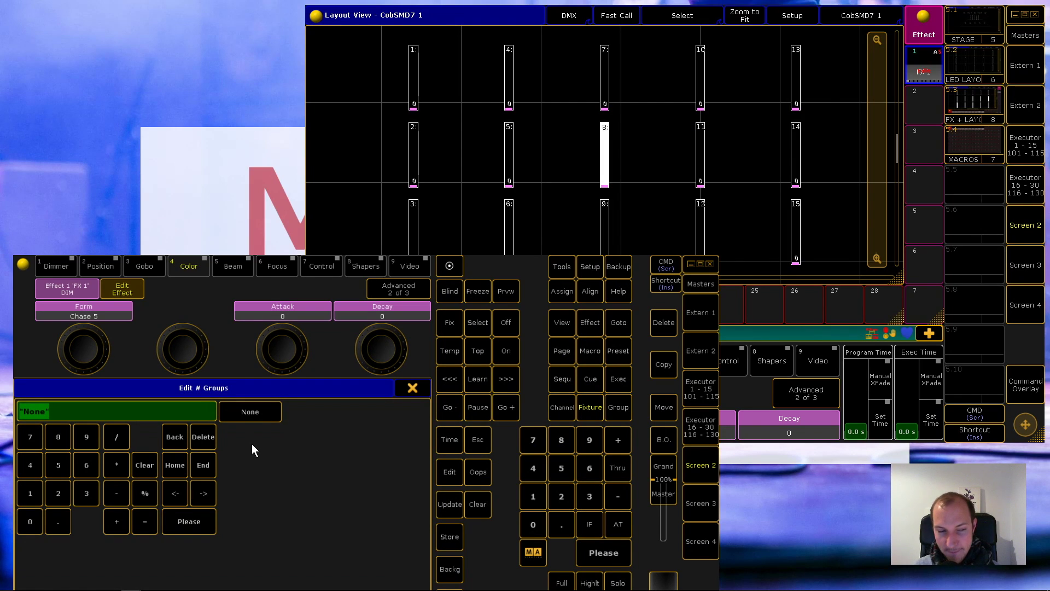
key(Return)
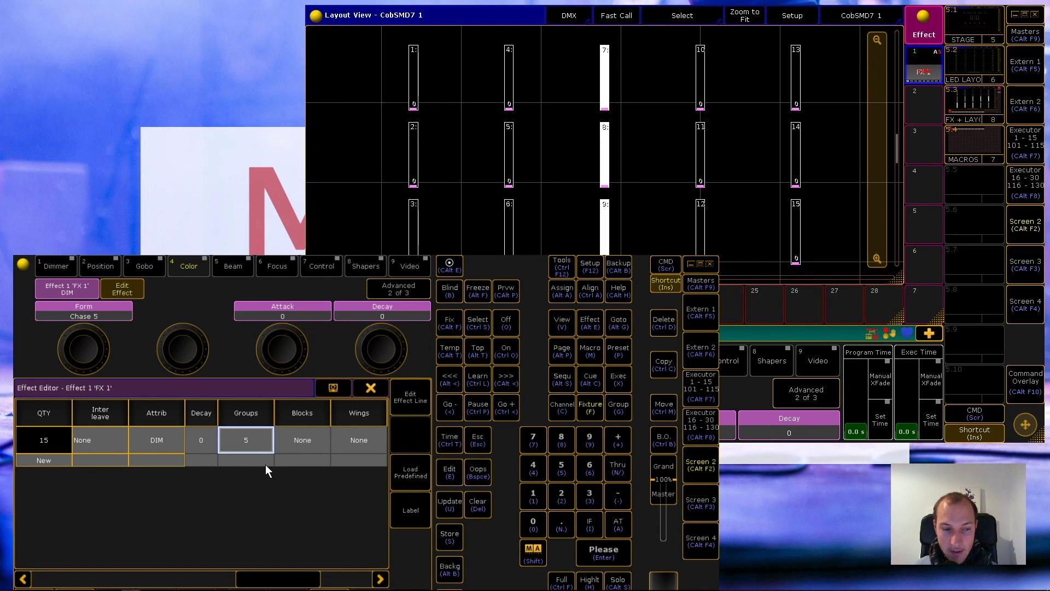
- Reset the DIM line's Groups to None and close the effect editor
click(257, 438)
key(Escape)
key(Insert)
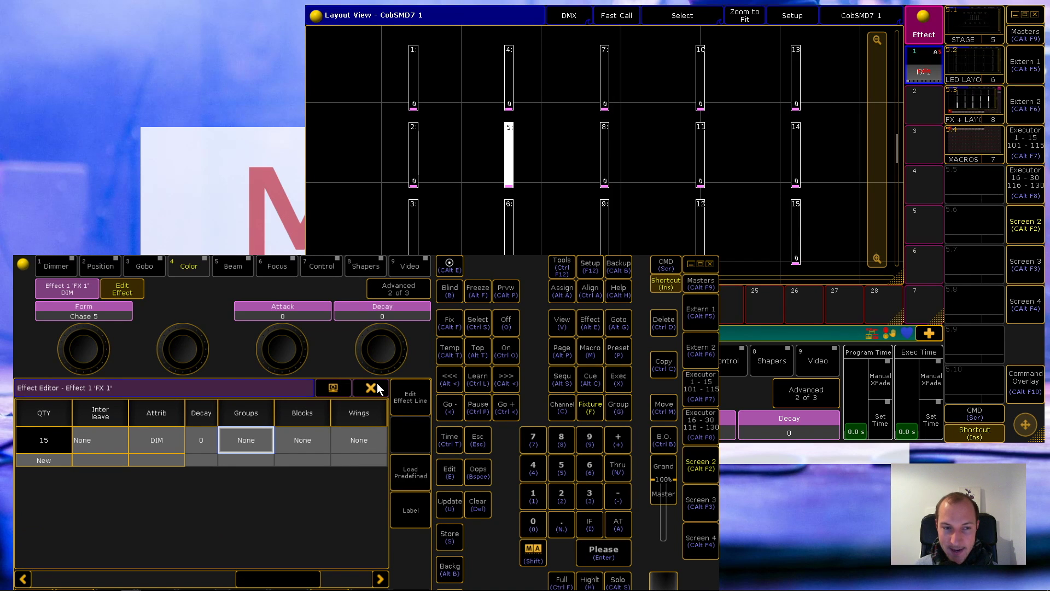
click(376, 383)
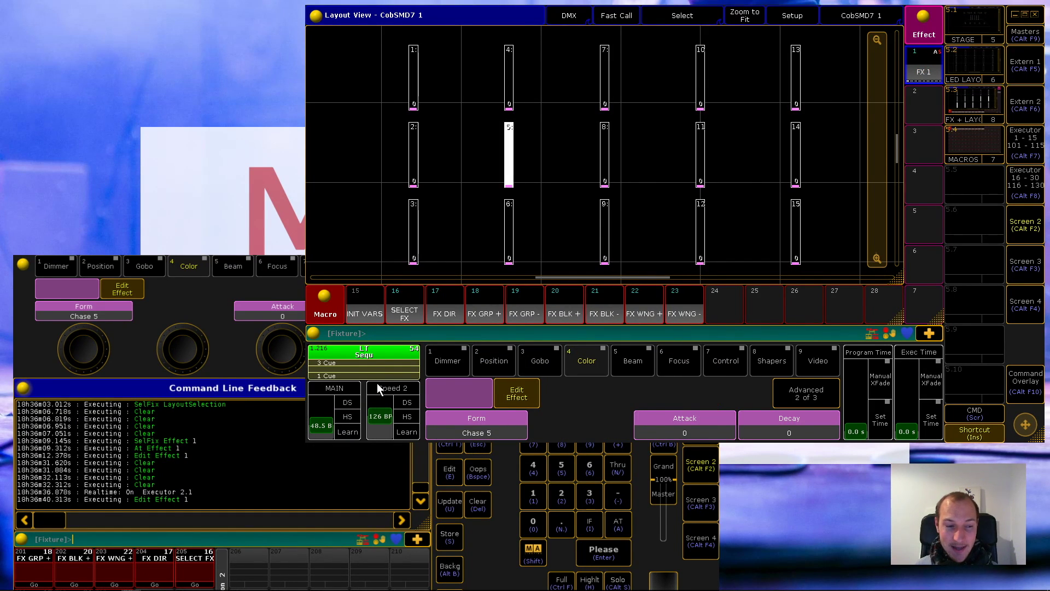
- Initialise the effect variables with the INIT VARS macro and choose FX number 1 with the SELECT FX macro
click(222, 294)
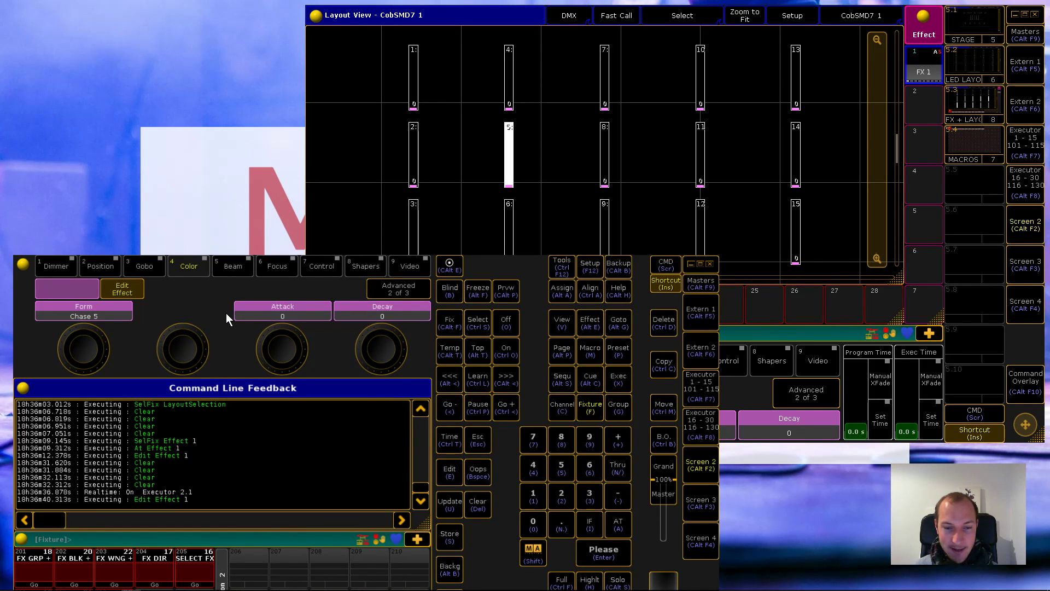
drag(523, 348, 528, 269)
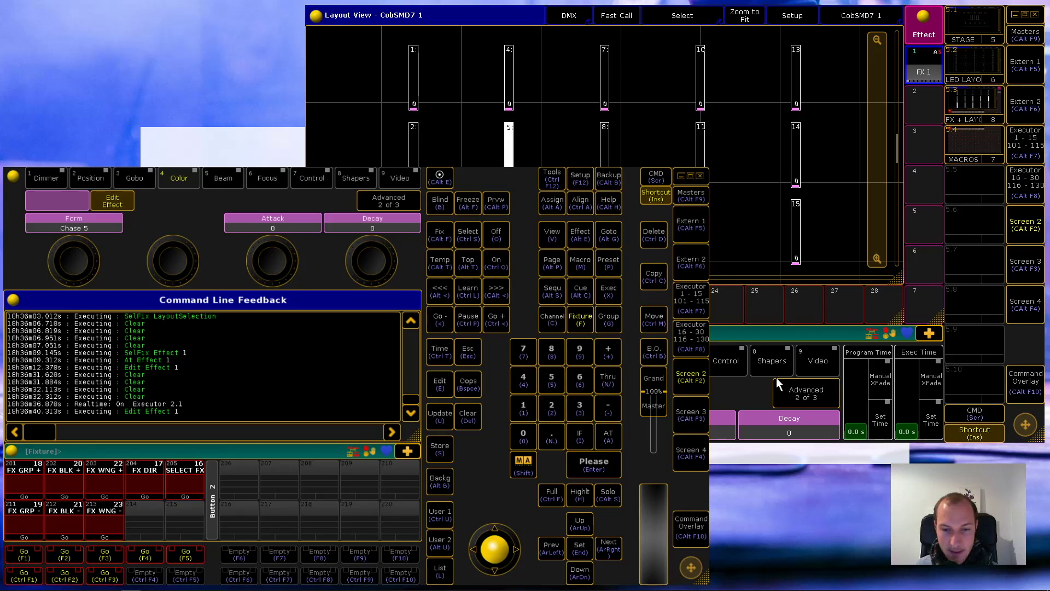
click(748, 385)
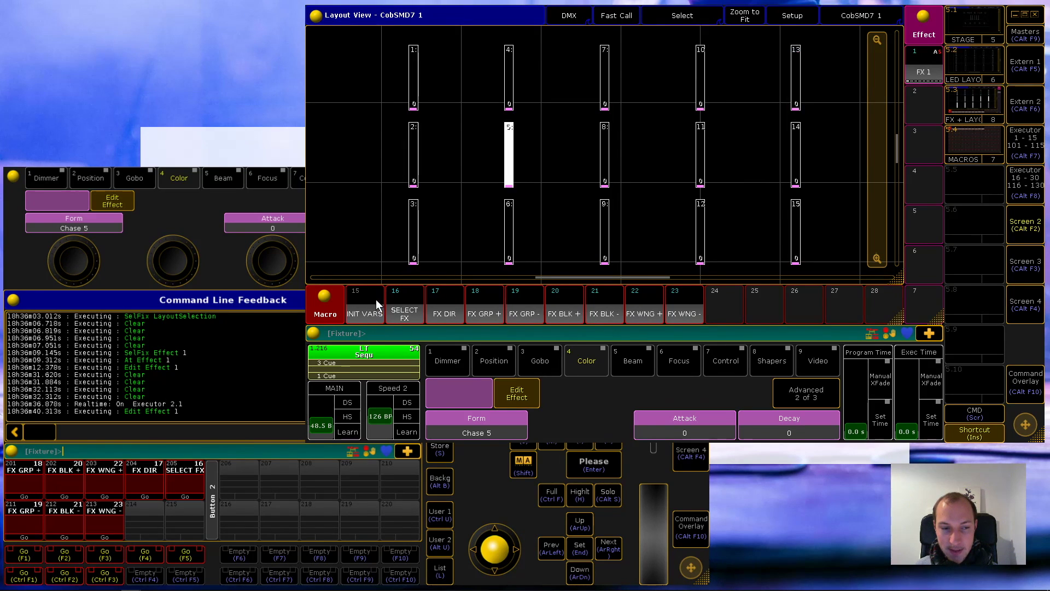
click(363, 311)
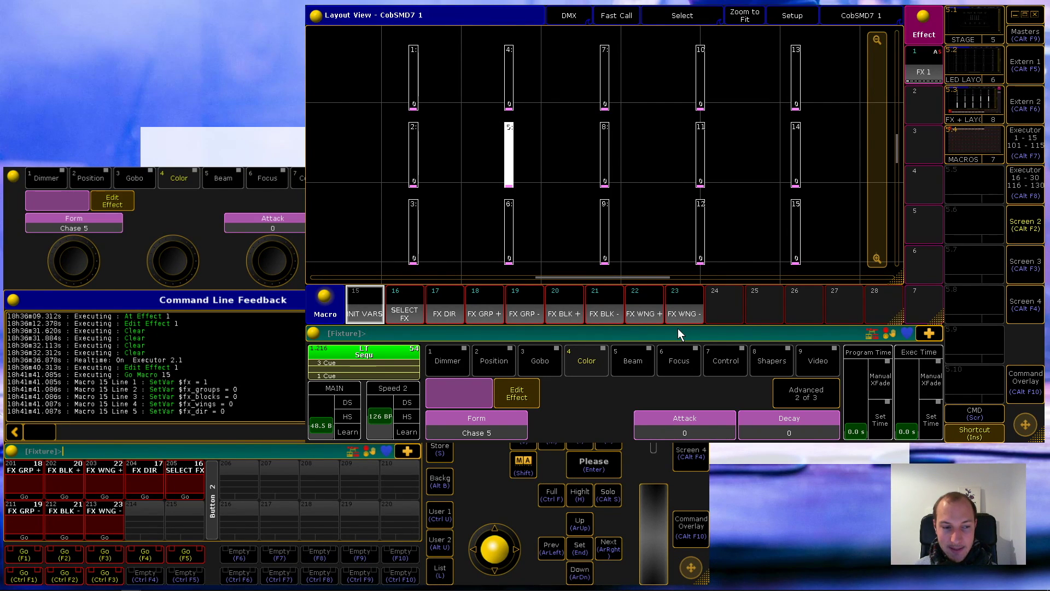
click(428, 337)
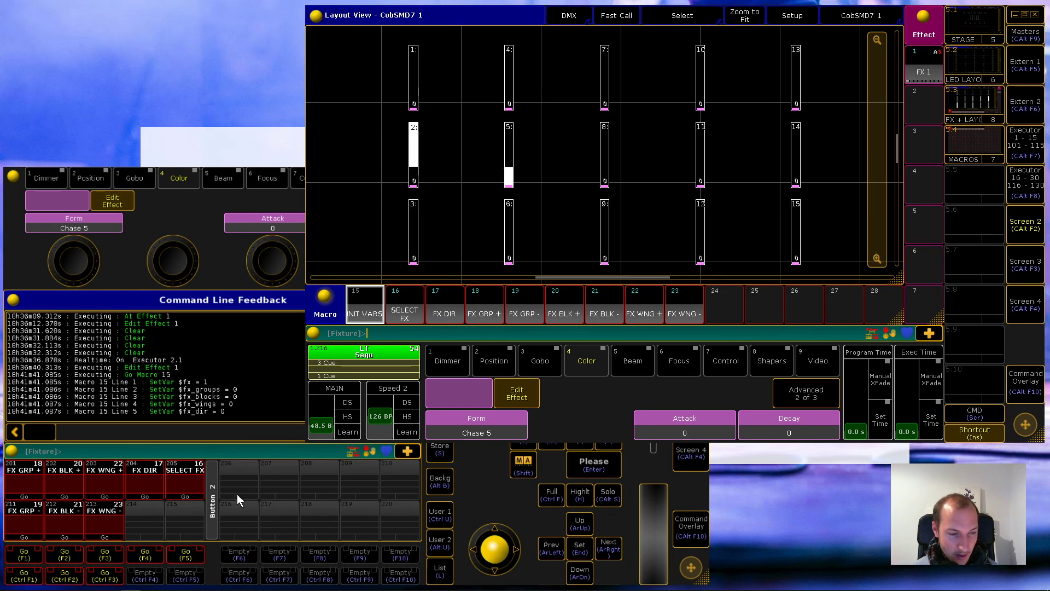
click(180, 495)
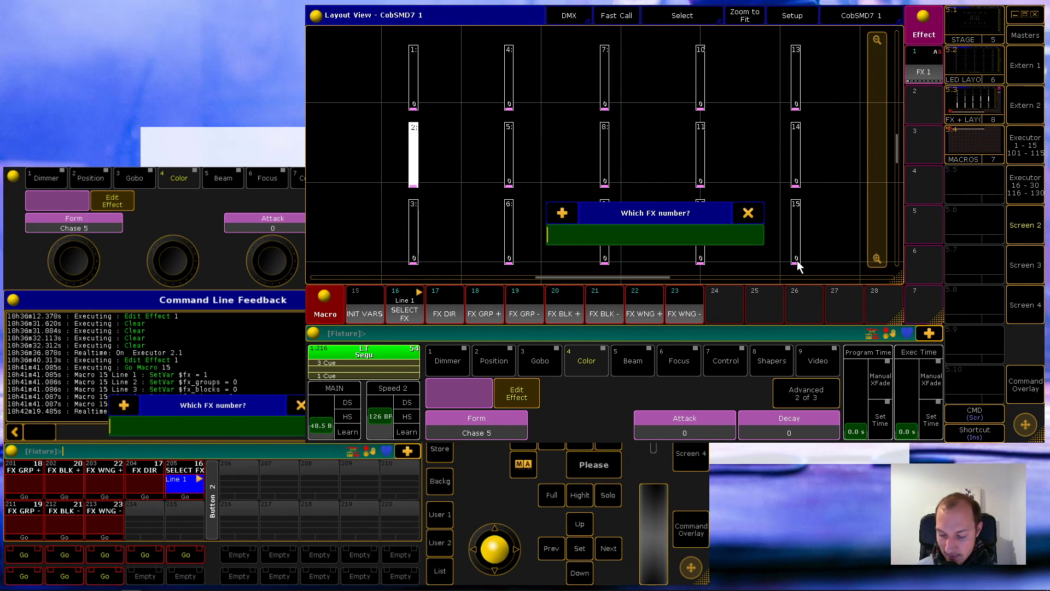
key(Return)
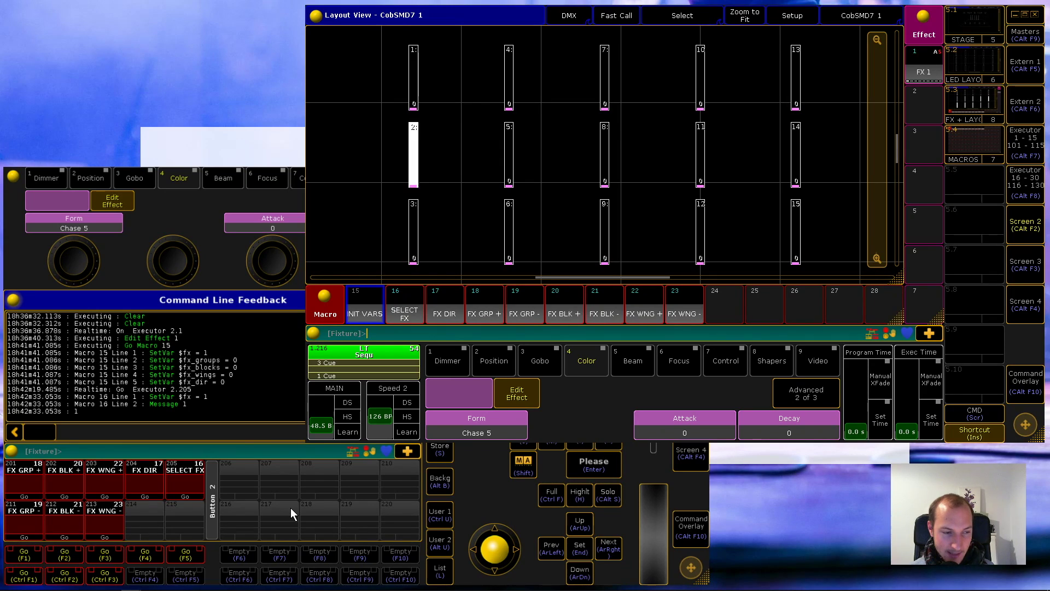
- Run the FX BLK + macro four times to raise effect 1's Blocks to 4
key(F2)
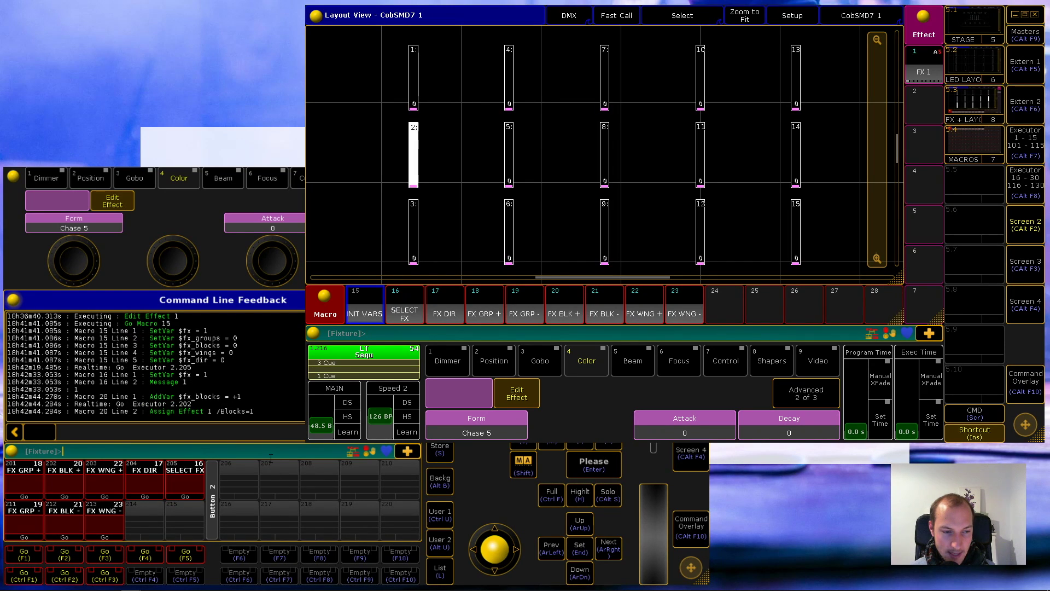
key(F2)
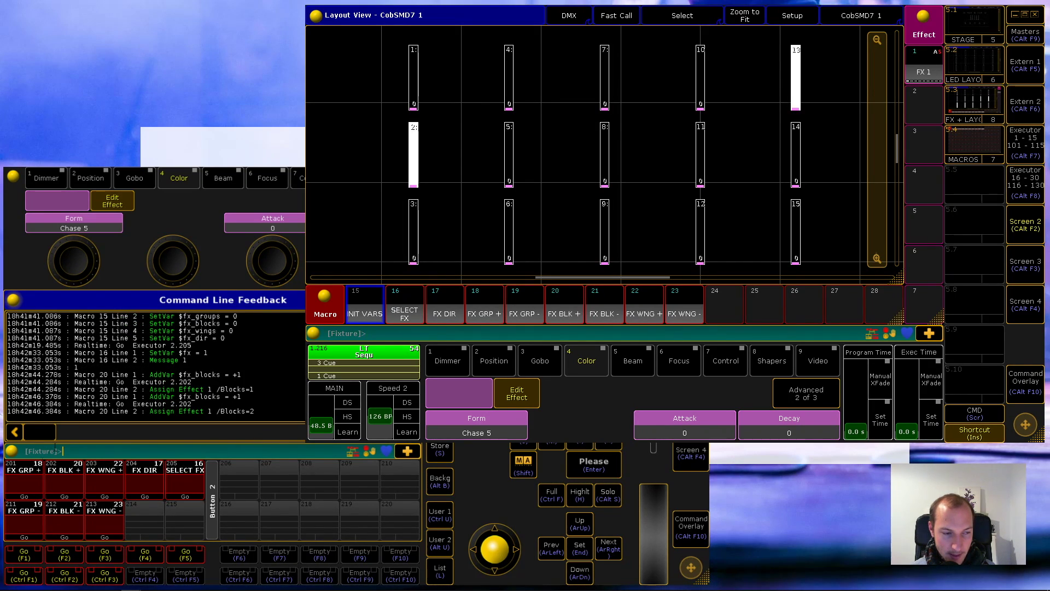
key(F2)
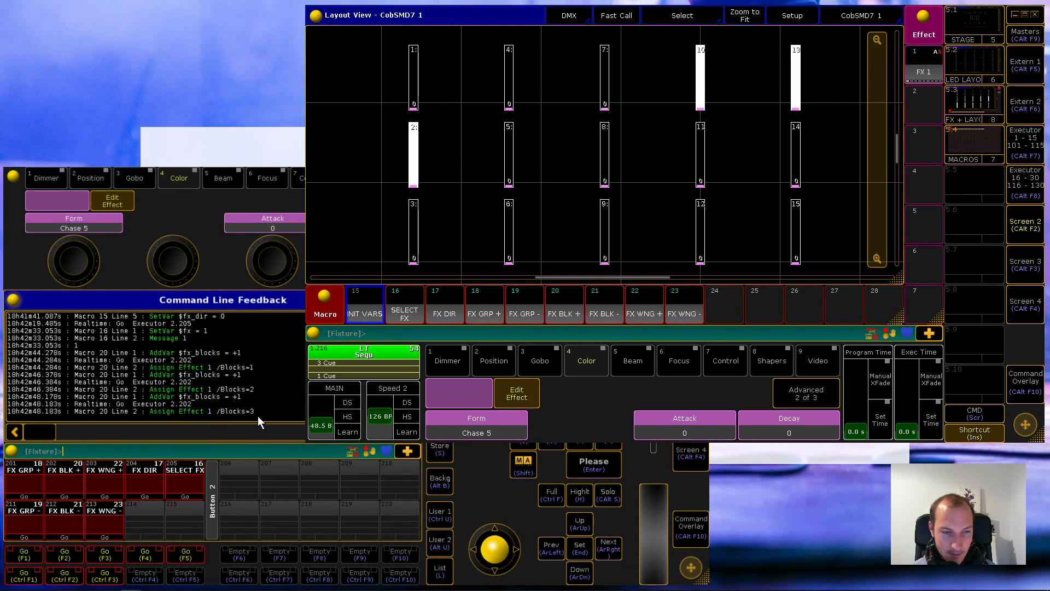
key(F2)
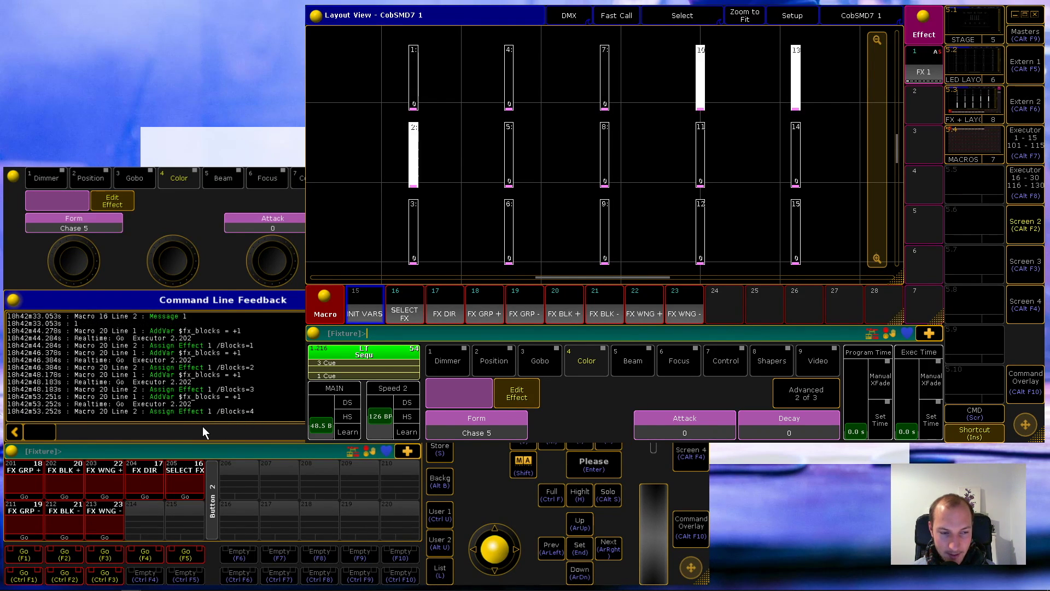
- Raise effect 1's Blocks to 5 with the FX BLK + macro and lower it stepwise to 1 with FX BLK -
key(F2)
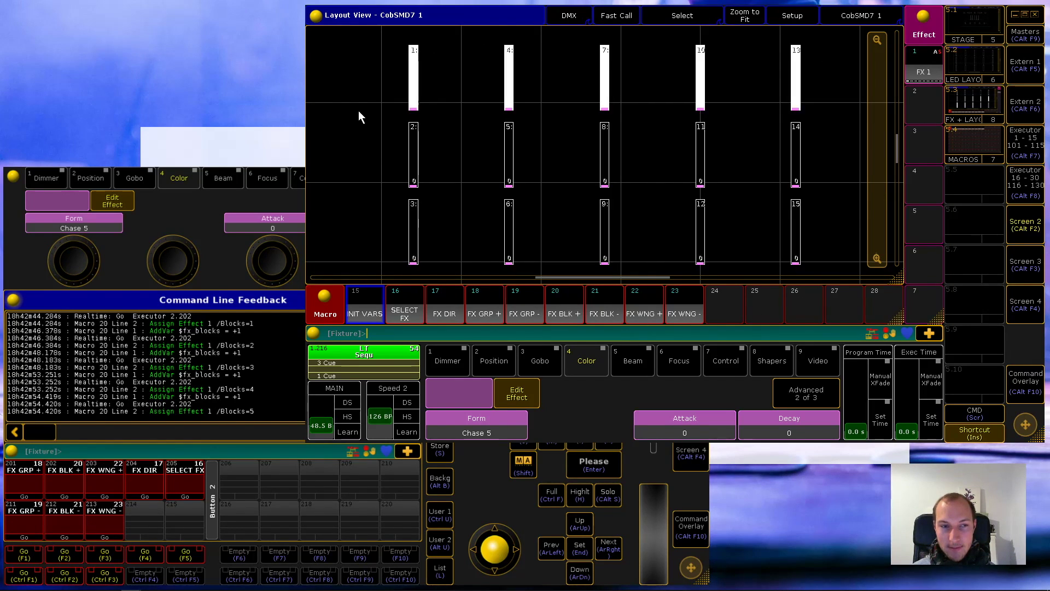
key(ctrl+F2)
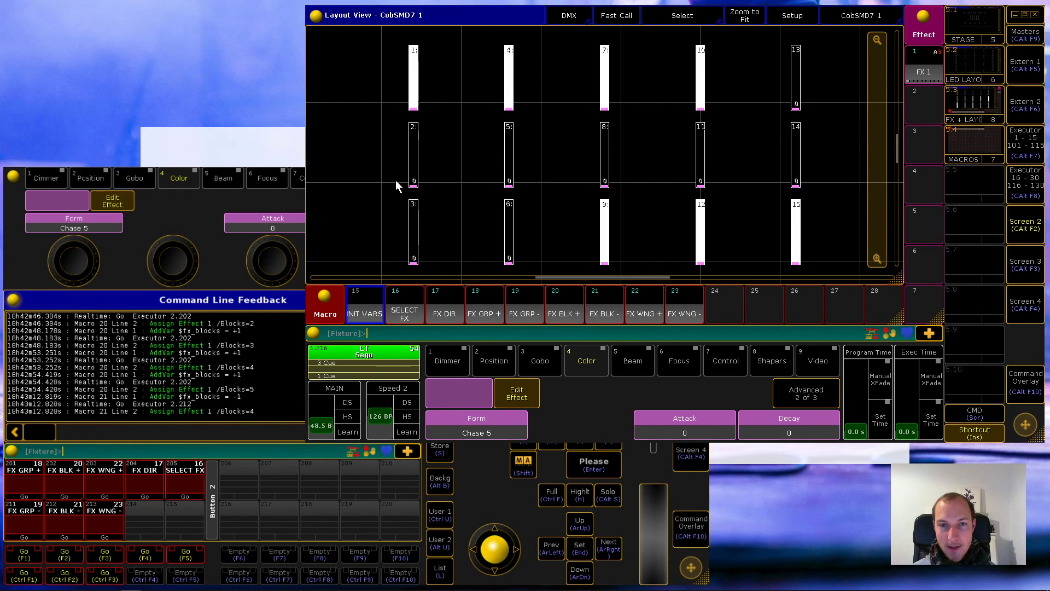
key(ctrl+F2)
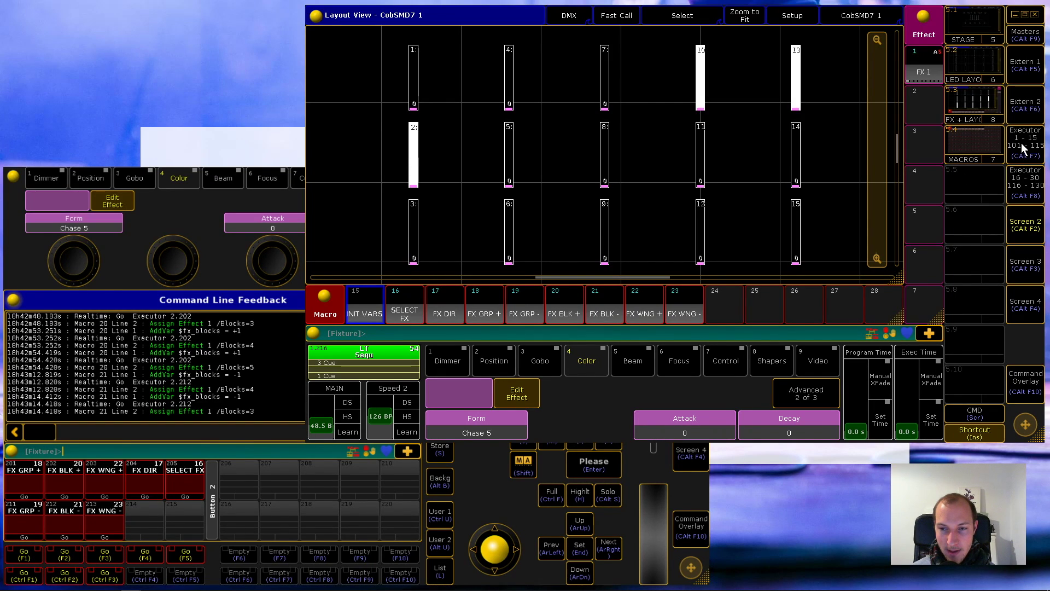
click(1021, 148)
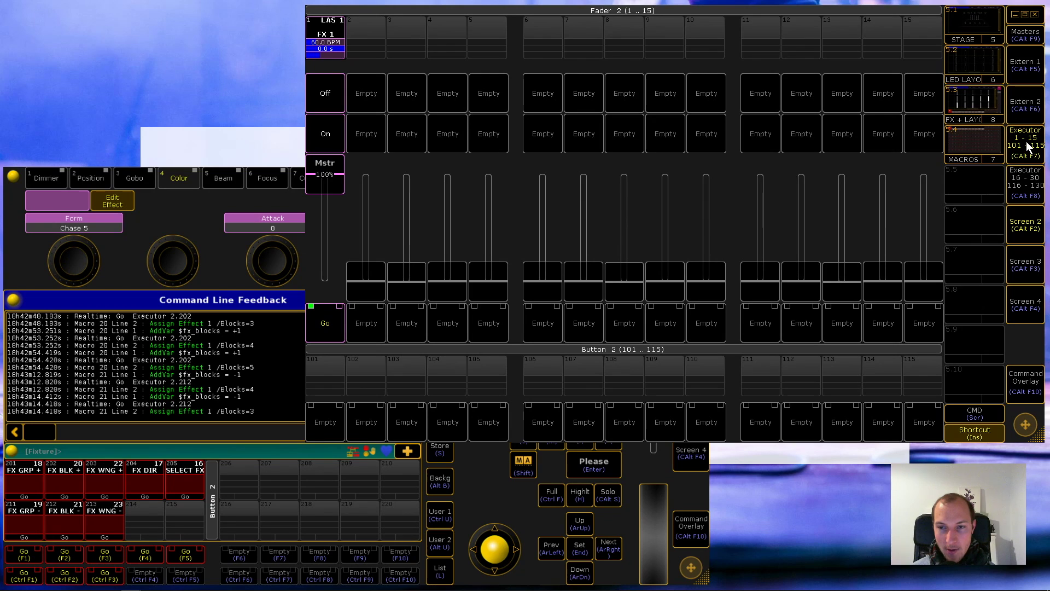
click(1025, 143)
key(ctrl+F2)
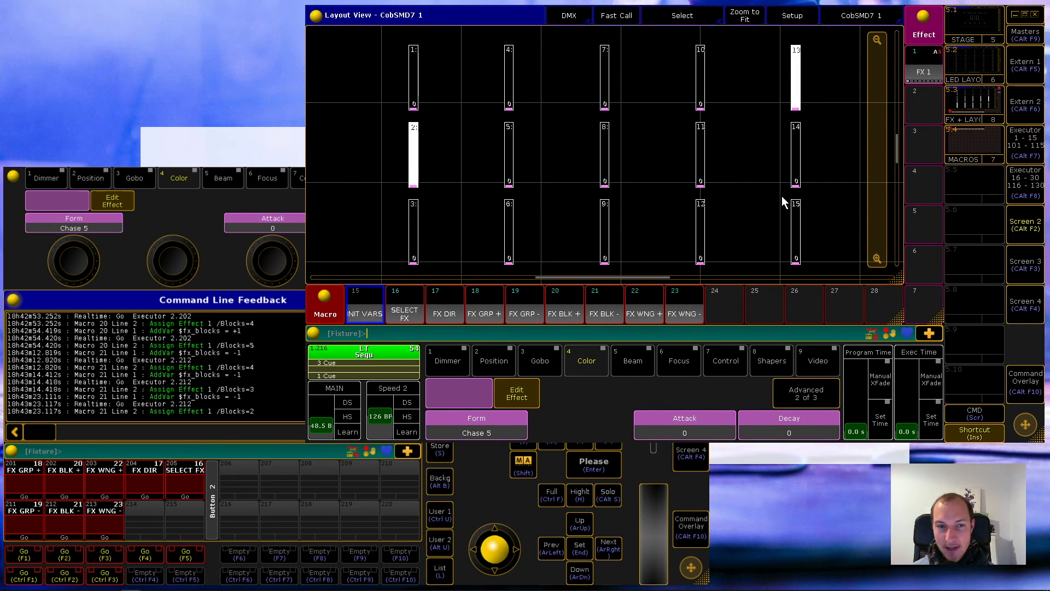
key(ctrl+F2)
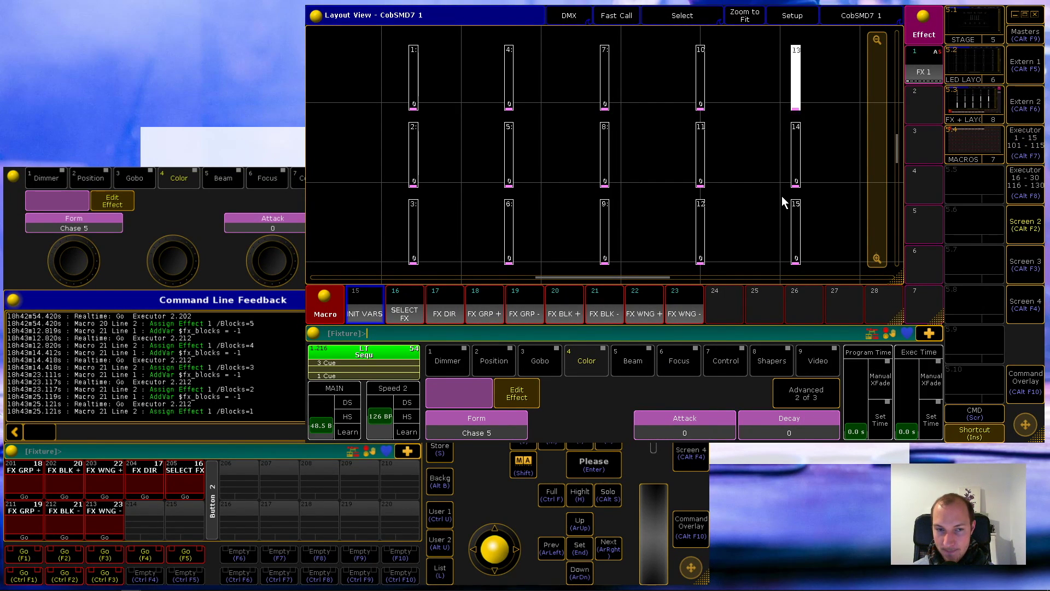
- Raise effect 1's Blocks stepwise to 10 by running the FX BLK + macro repeatedly
key(F2)
key(F2)
key(F2)
key(F2)
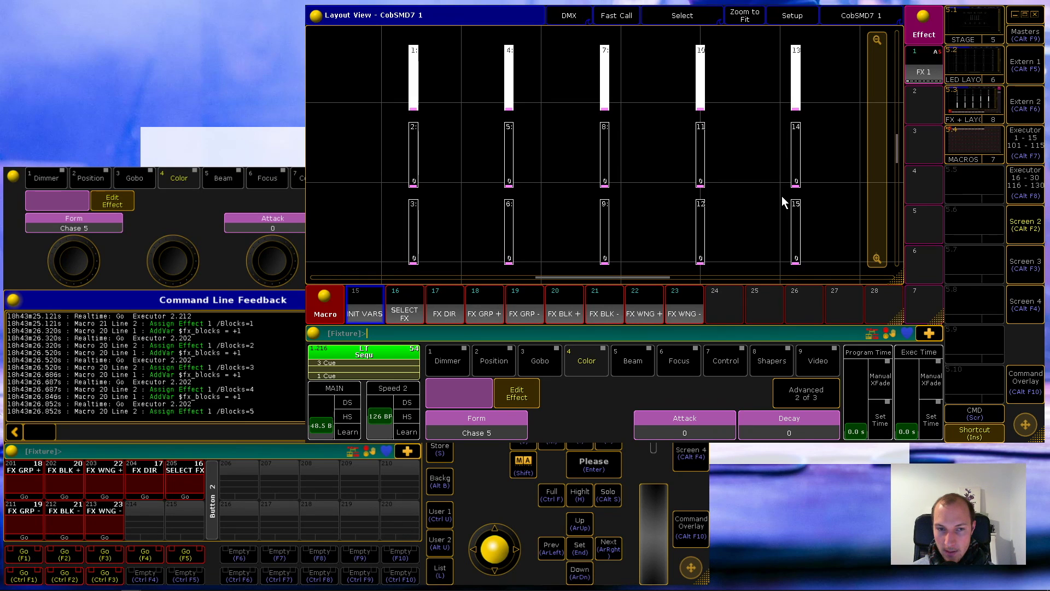
key(F2)
key(F2)
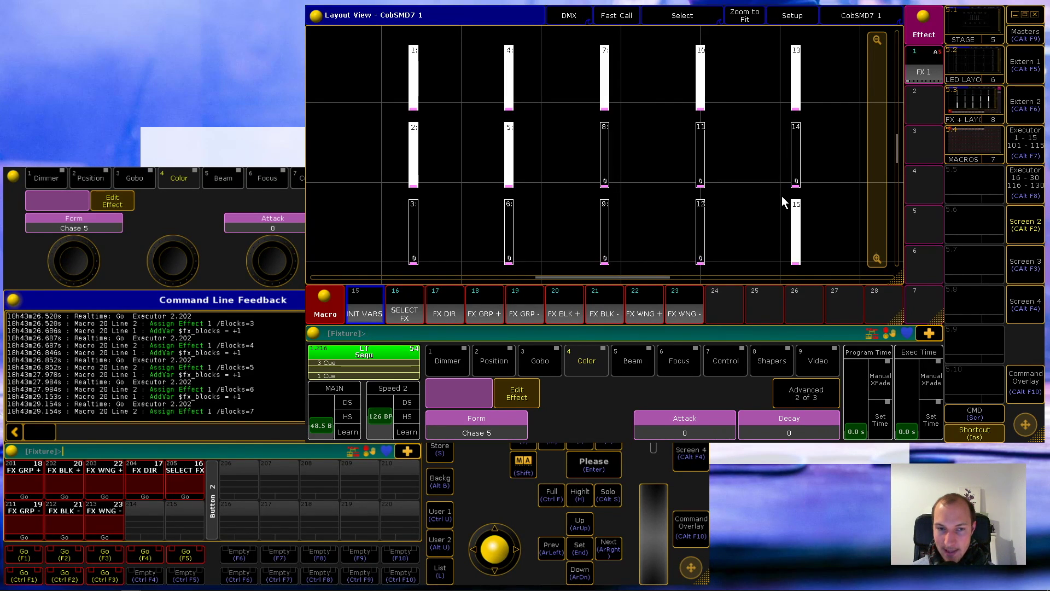
key(F2)
key(F2)
key(F2)
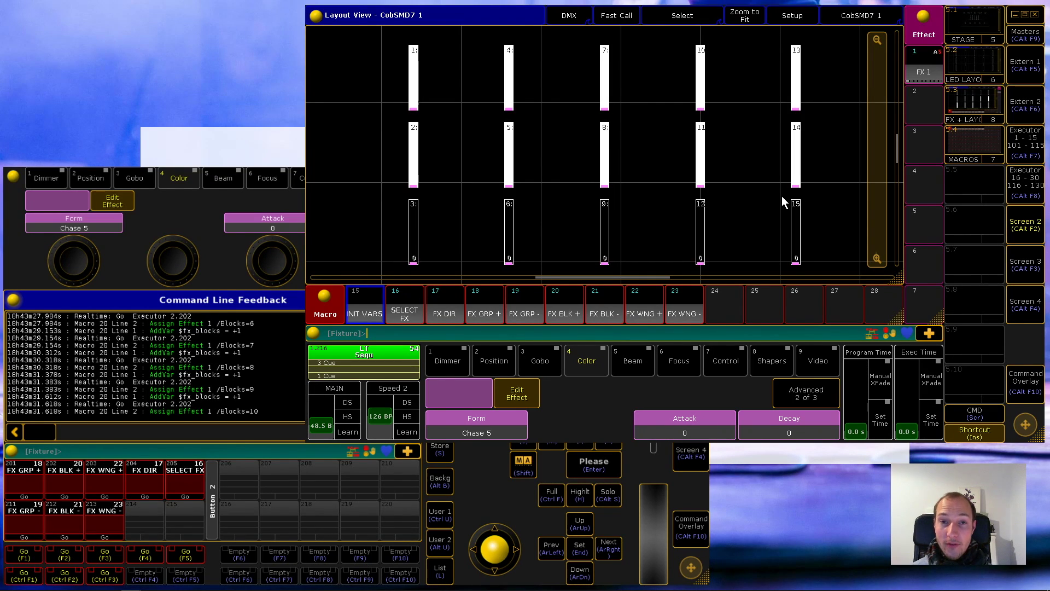
- Lower effect 1's Blocks to 5 with the FX BLK - macro
key(ctrl+F2)
key(ctrl+F2)
key(ctrl+F2)
key(ctrl+F2)
key(ctrl+F2)
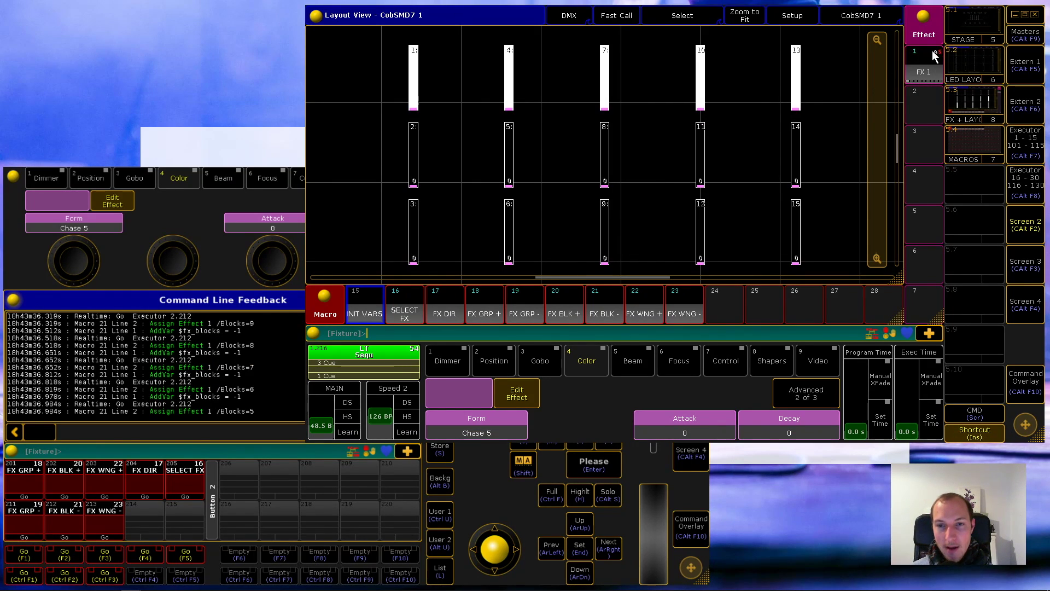
- Run the FX BLK + macro seven times to raise effect 1's Blocks to 12
key(F2)
key(F2)
key(F2)
key(F2)
key(F2)
key(F2)
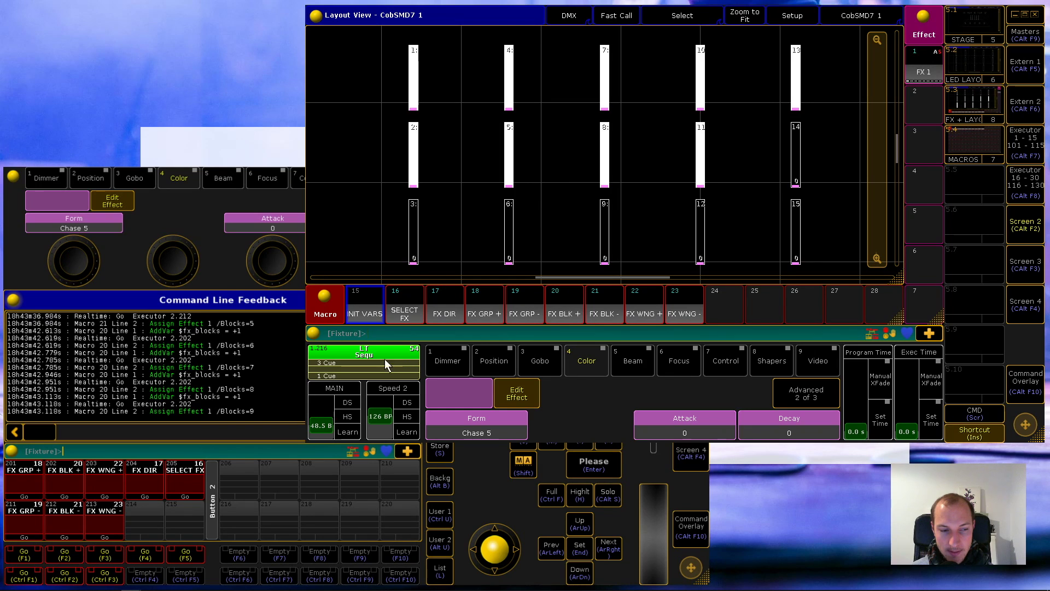
key(F2)
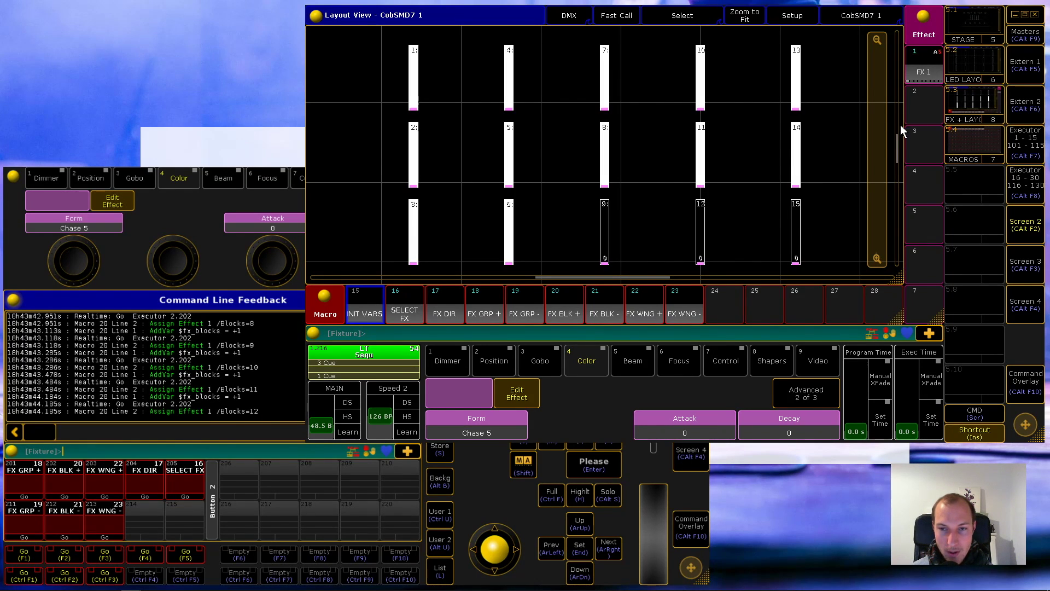
- Check the Blocks value of the DIM line in the FX 1 effect editor and close the editor
click(923, 79)
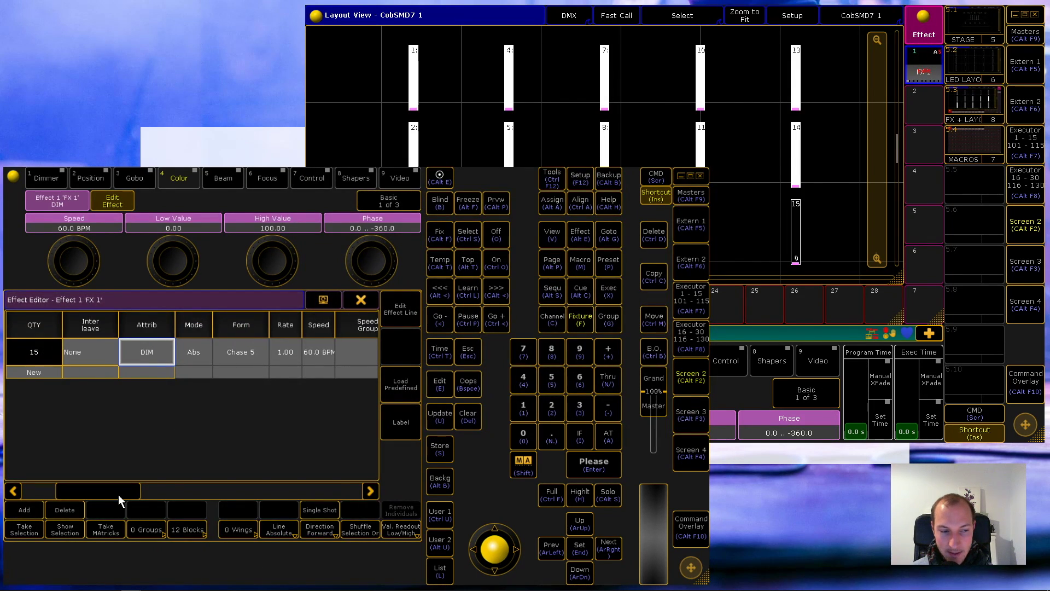
drag(162, 488, 309, 484)
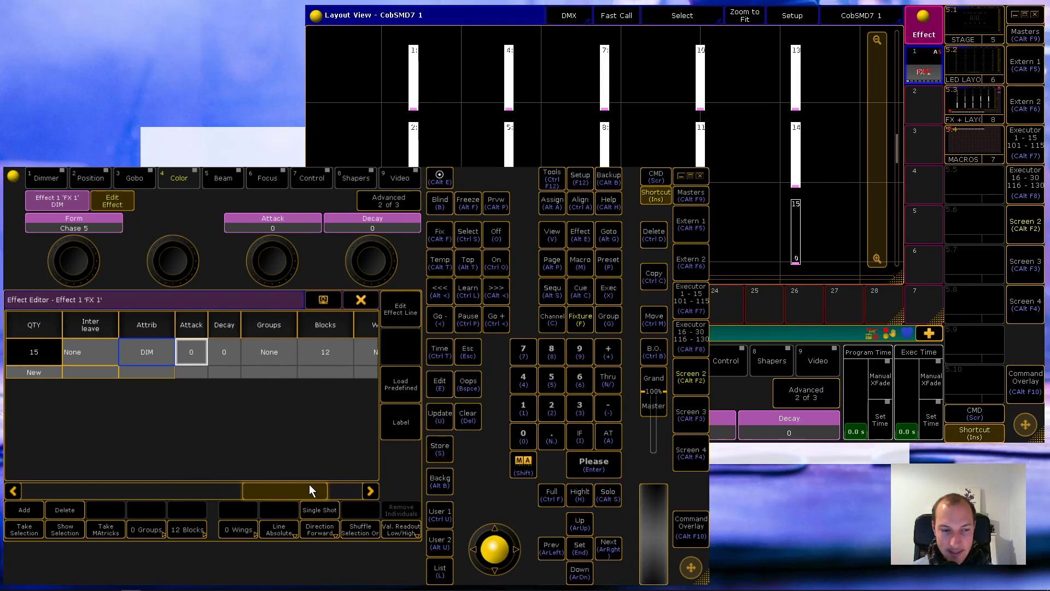
click(361, 299)
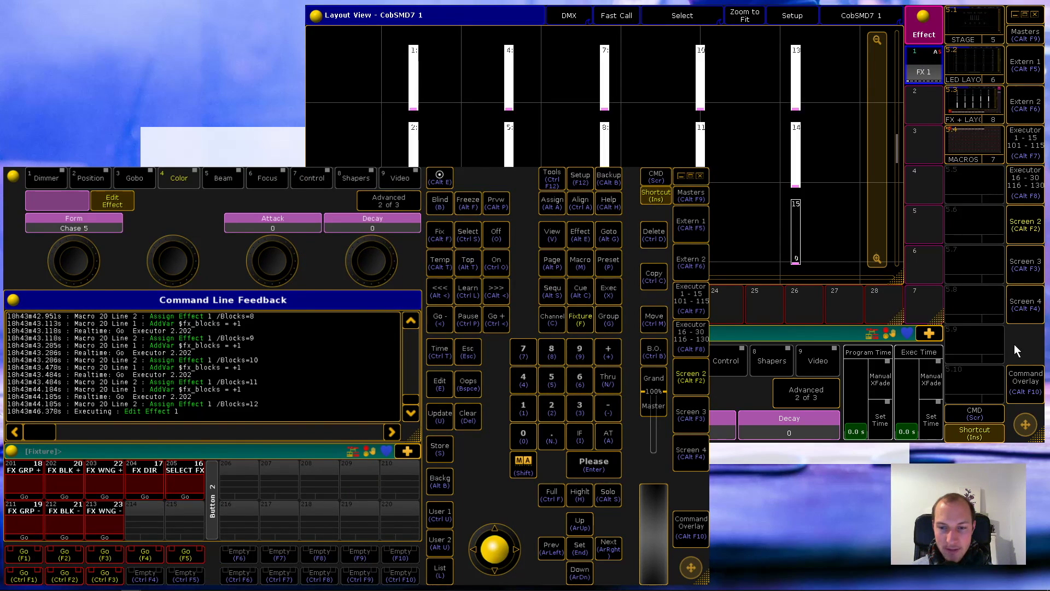
- Lower effect 1's Blocks all the way to 0 by running the FX BLK - macro repeatedly
key(ctrl+F2)
key(ctrl+F2)
key(ctrl+F2)
key(ctrl+F2)
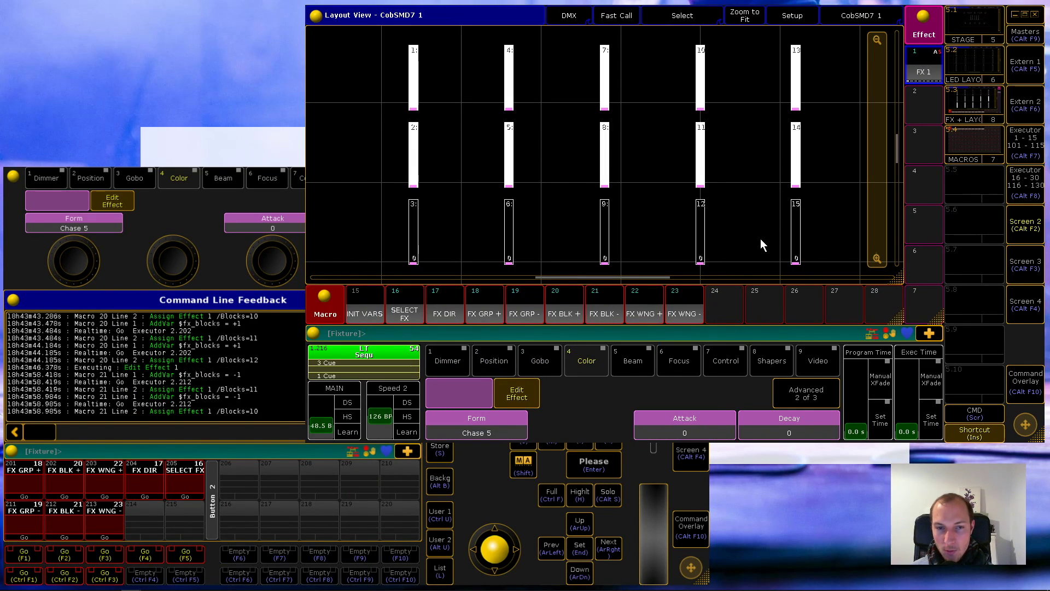
key(ctrl+F2)
key(ctrl+F2)
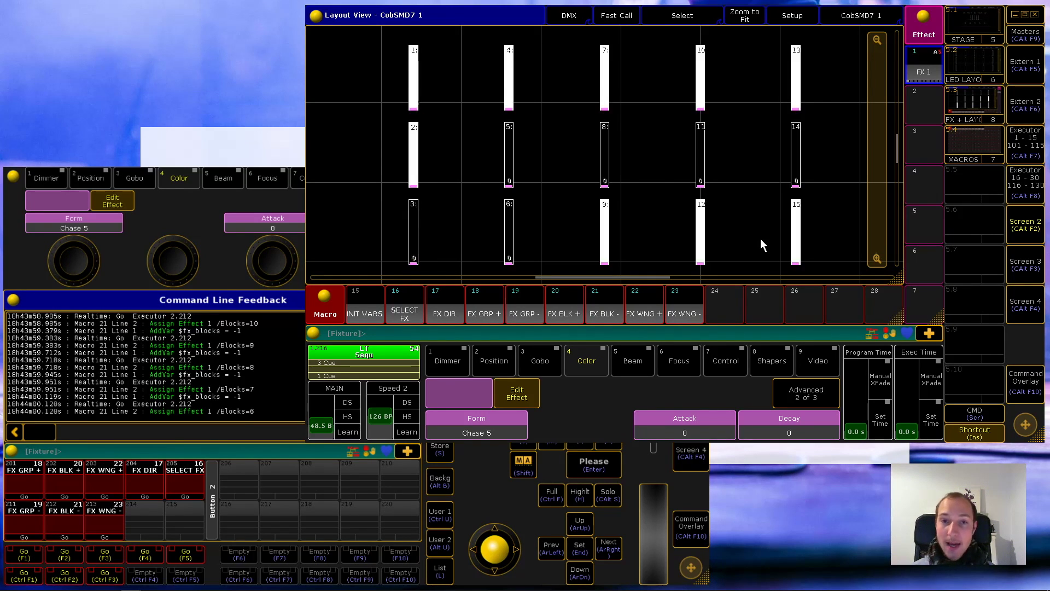
key(ctrl+F2)
key(ctrl+F2)
key(ctrl+F2)
key(ctrl+F2)
key(ctrl+F2)
key(ctrl+F2)
key(ctrl+F2)
key(ctrl+F2)
key(ctrl+F2)
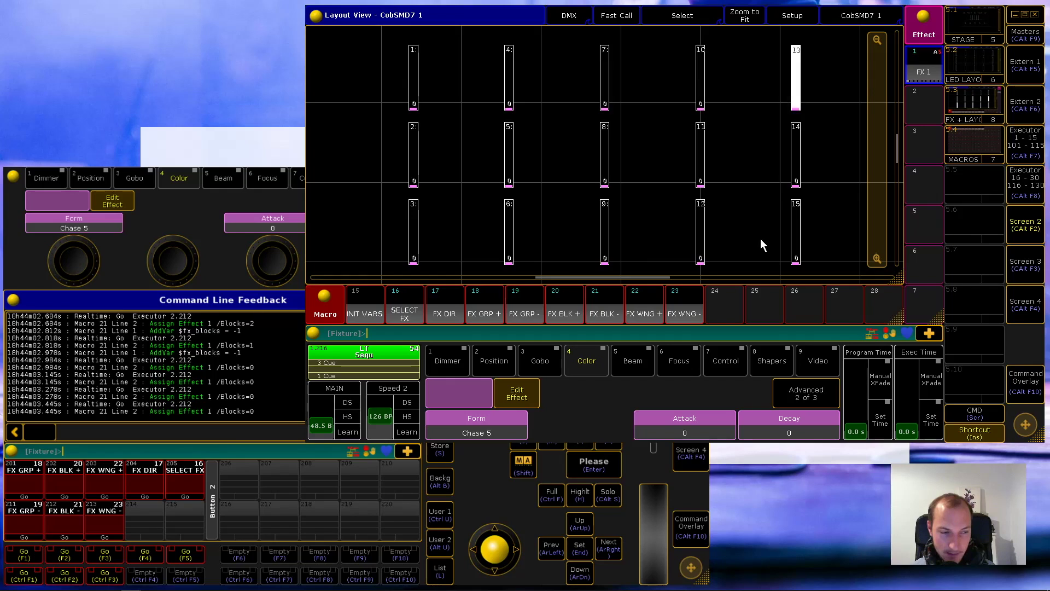
- Run the FX GRP + macro five times to raise effect 1's Groups to 5
click(25, 470)
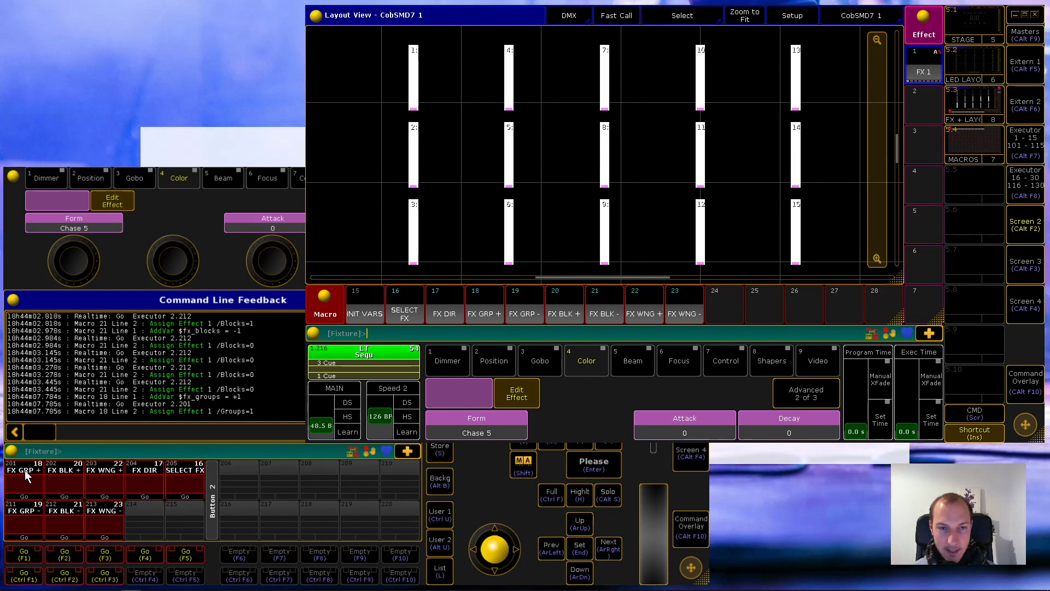
click(24, 470)
click(24, 470)
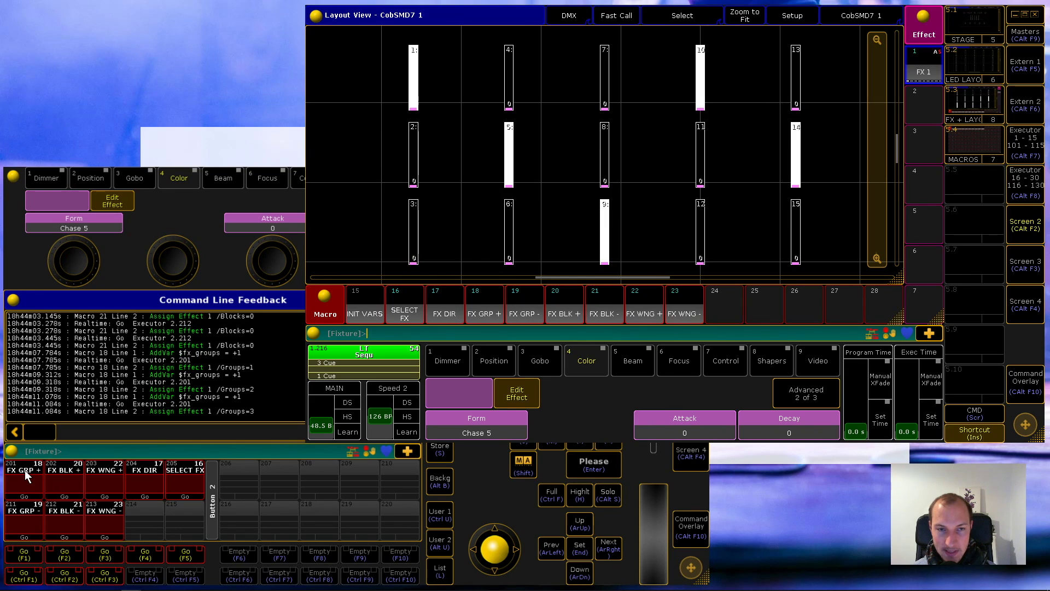
key(F1)
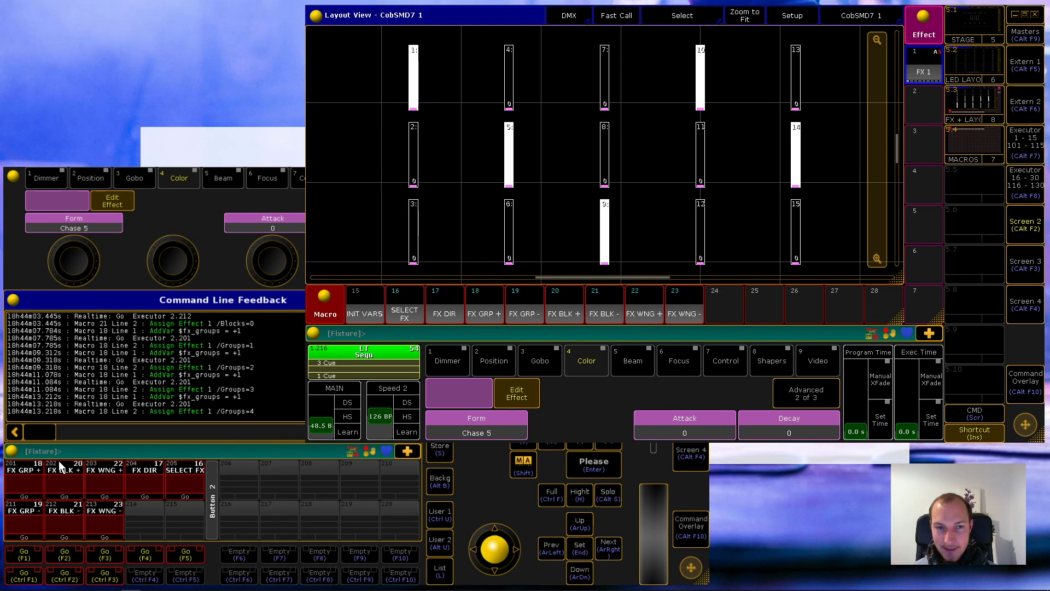
key(F1)
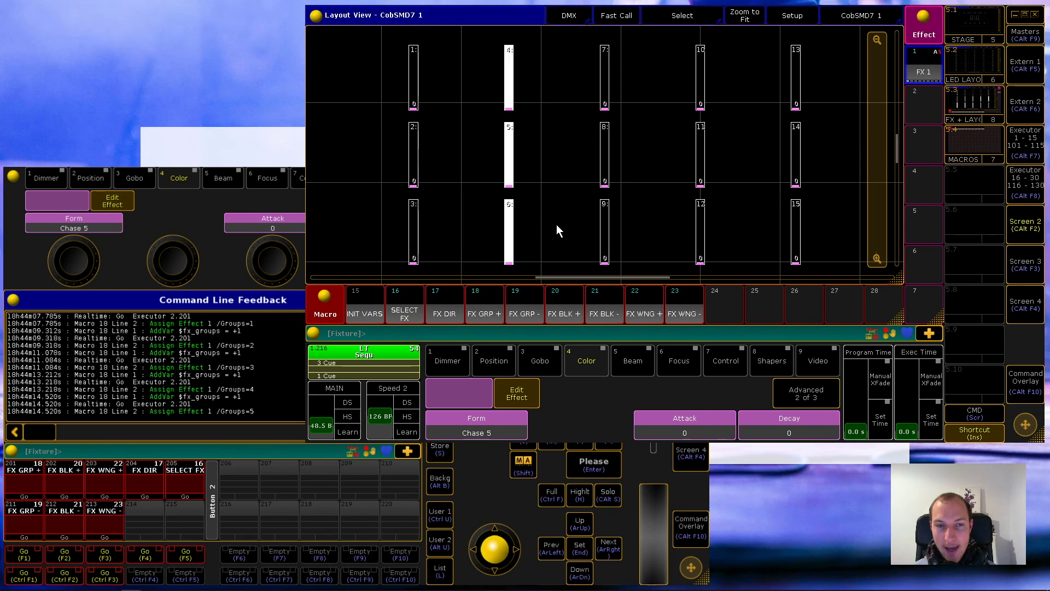
- Raise effect 1's Groups to 9 with four more runs of the FX GRP + macro
key(F1)
key(F1)
key(F1)
key(F1)
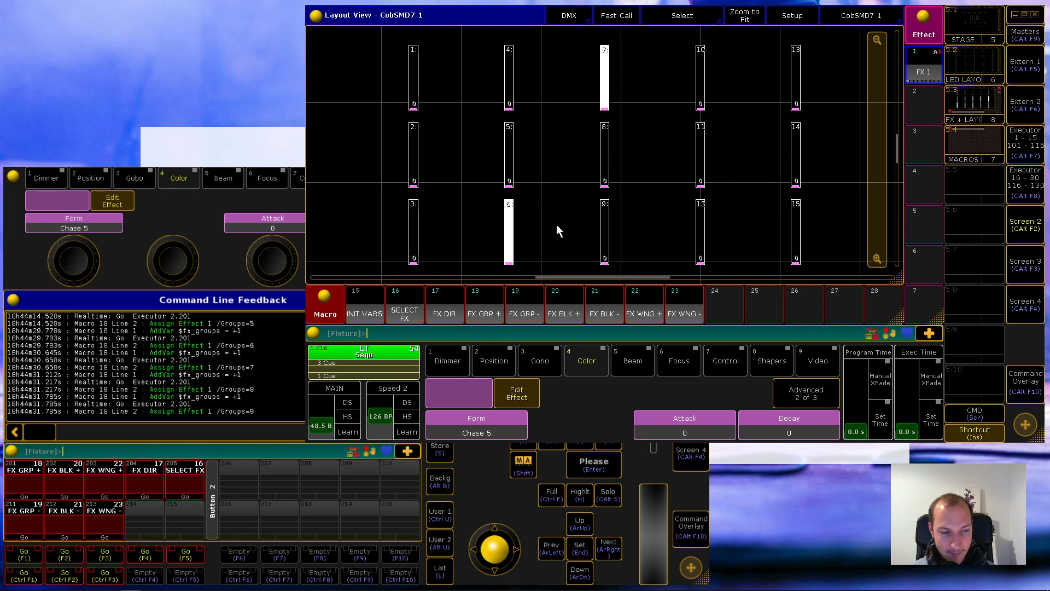
- Raise effect 1's Blocks to 2 with FX BLK + and bring it back to 0 with FX BLK -
key(F2)
key(F2)
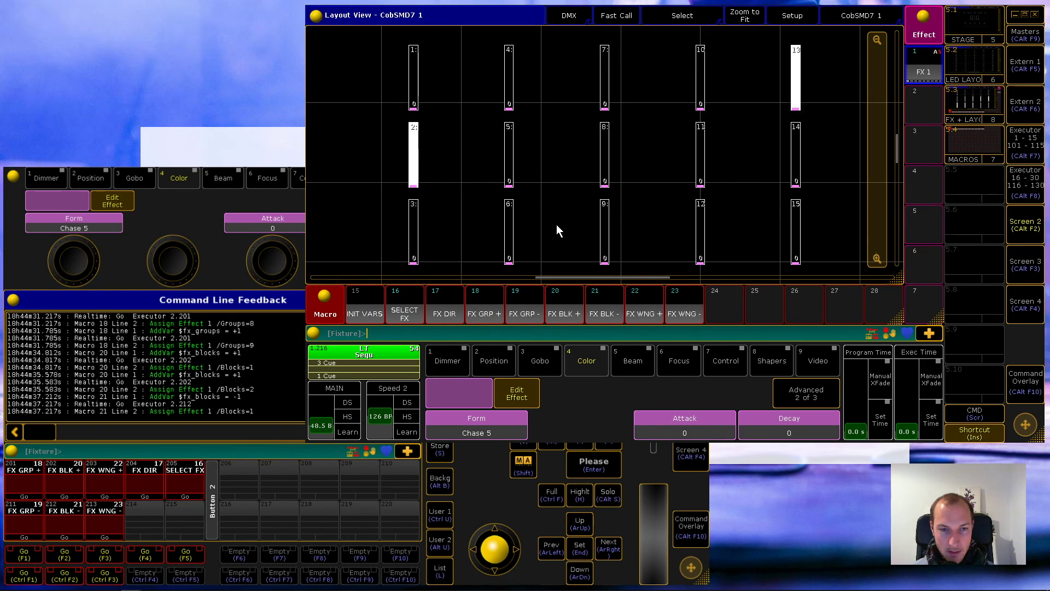
key(ctrl+F2)
key(ctrl+F2)
key(ctrl+F2)
key(ctrl+F2)
- Run the FX GRP + macro four times to raise effect 1's Groups to 13
key(F1)
key(F1)
key(F1)
key(F1)
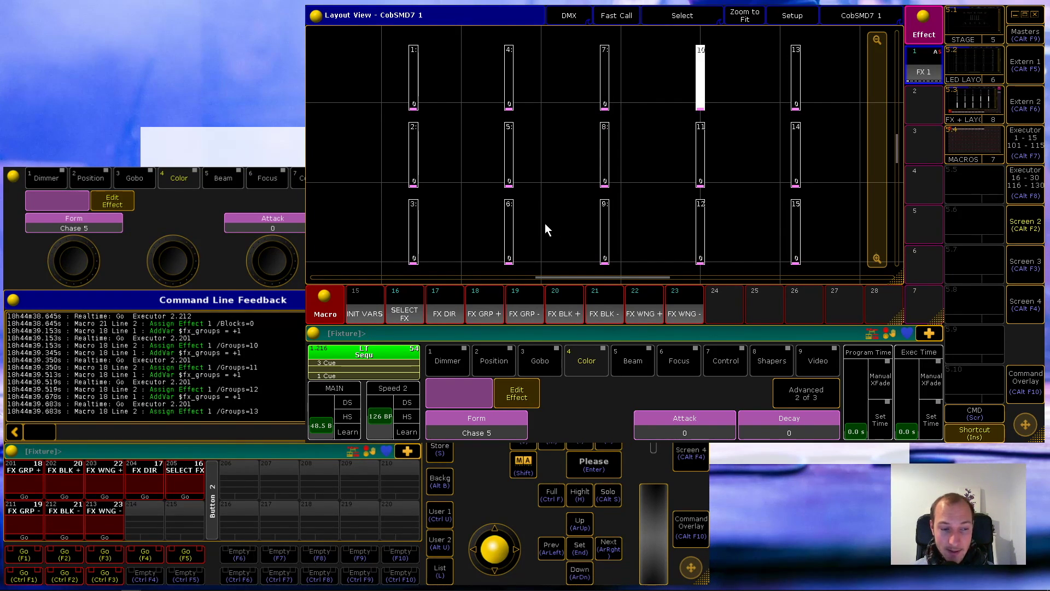
- Lower effect 1's Groups to 3 by running the FX GRP - macro ten times
key(ctrl+F1)
key(ctrl+F1)
key(ctrl+F1)
key(ctrl+F1)
key(ctrl+F1)
key(ctrl+F1)
key(ctrl+F1)
key(ctrl+F1)
key(ctrl+F1)
key(ctrl+F1)
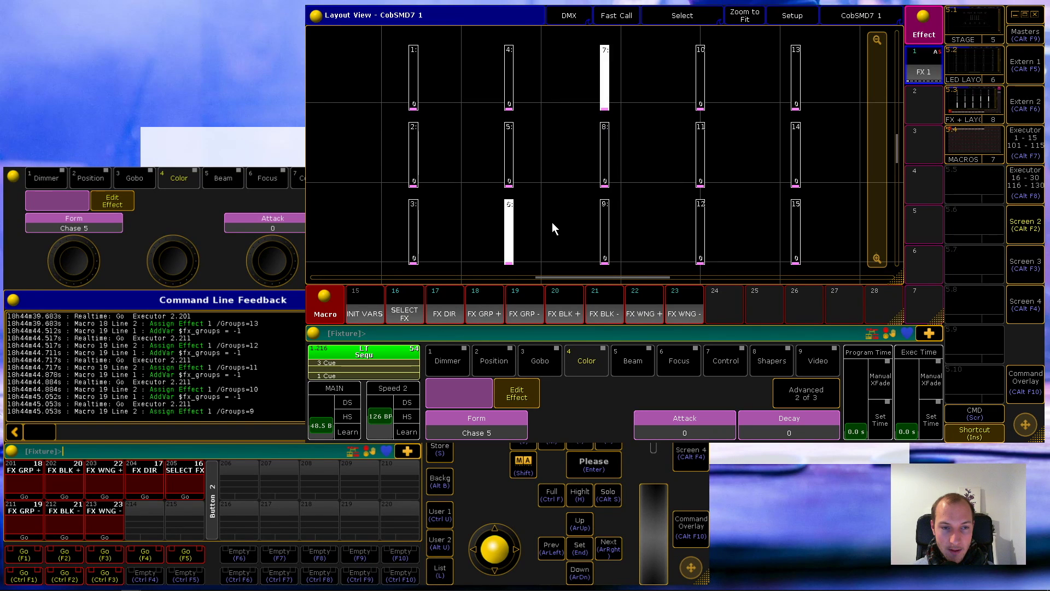
- Raise effect 1's Groups stepwise to 10 with the FX GRP + macro
key(F1)
key(F1)
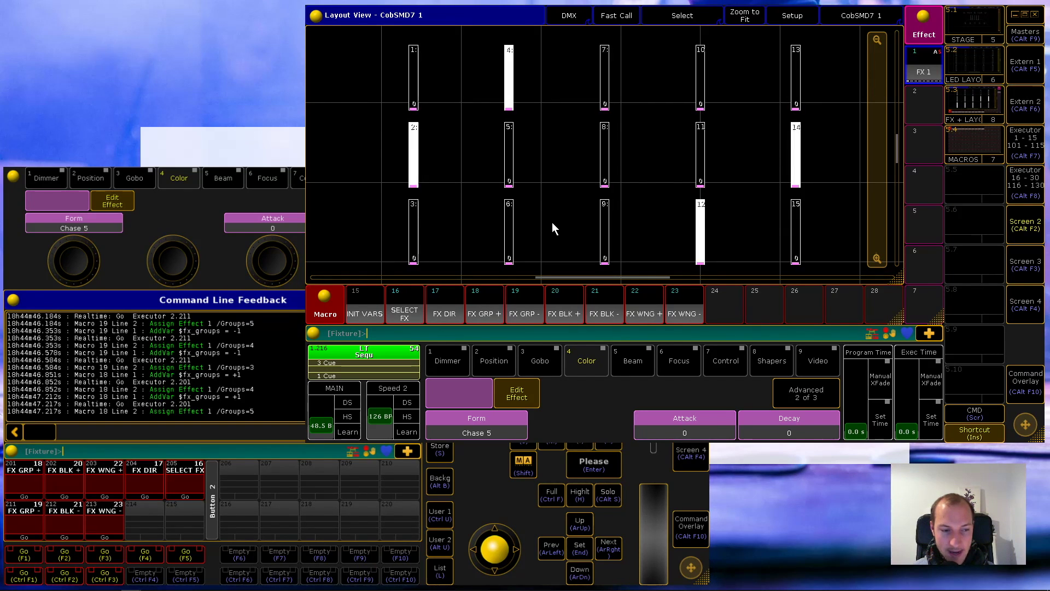
key(F1)
key(F1)
key(F1)
key(F1)
key(F1)
key(F1)
key(F1)
key(F1)
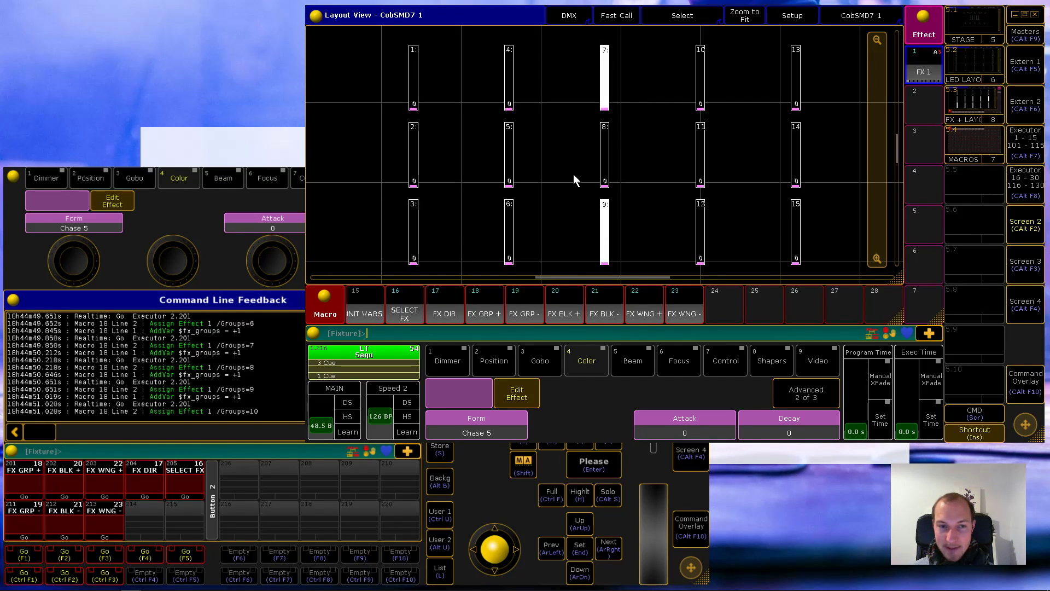
- Raise effect 1's Groups further to 20 with the FX GRP + macro
key(F1)
key(F1)
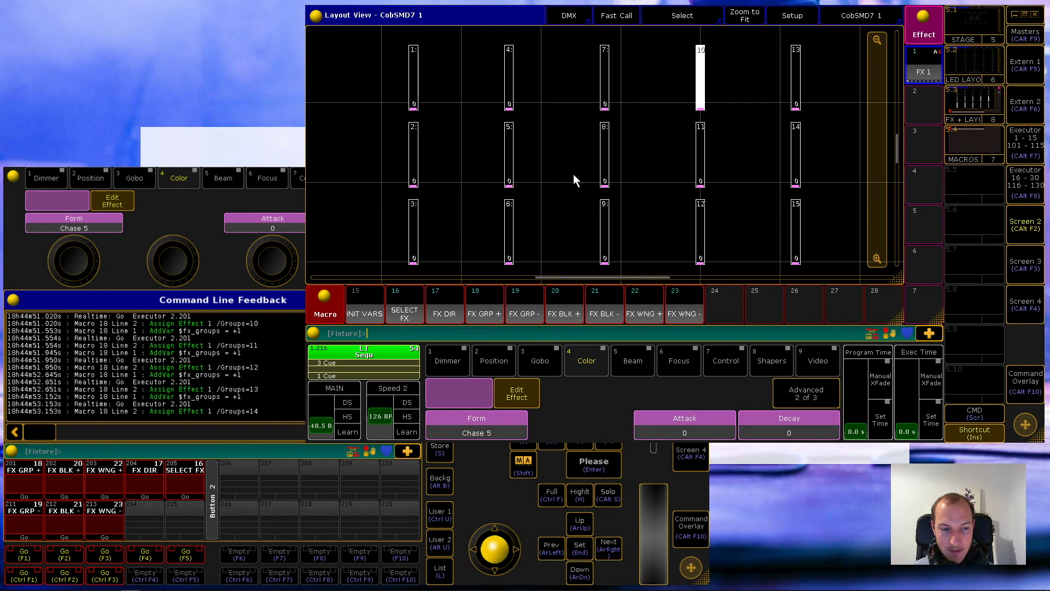
key(F1)
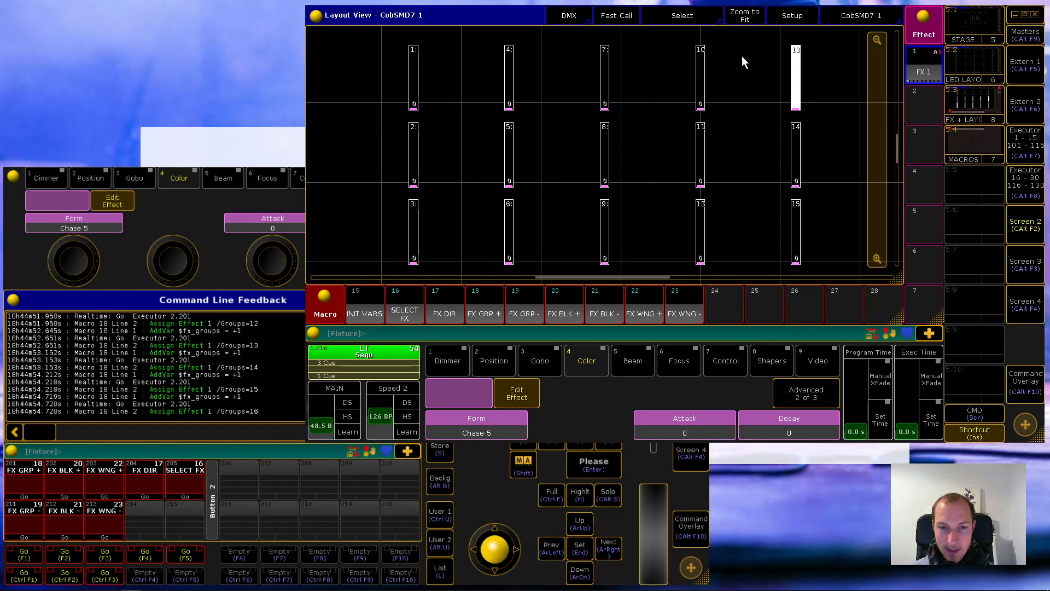
key(F1)
key(F1)
key(F1)
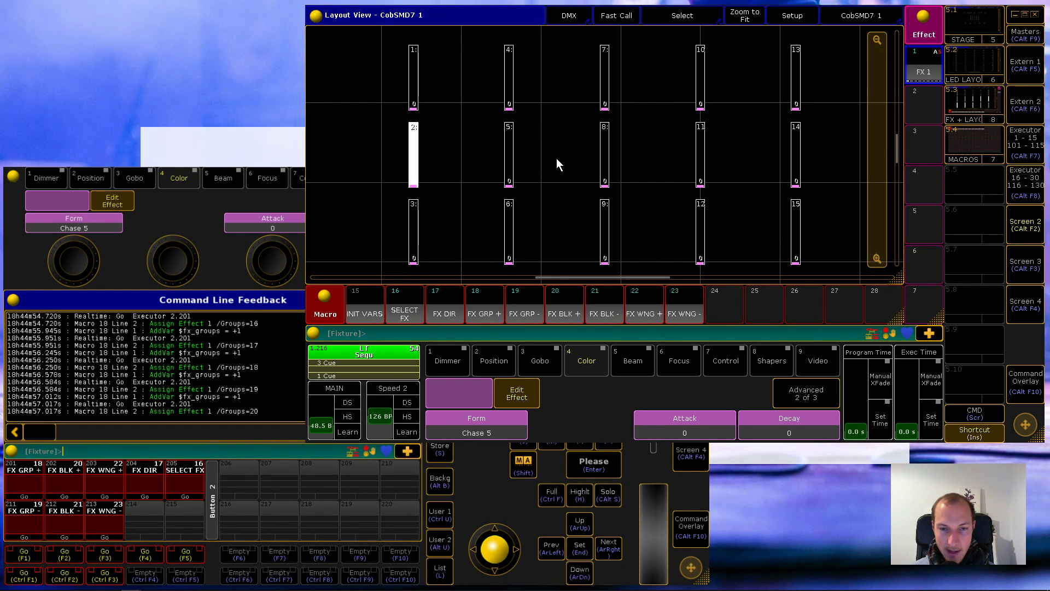
- Raise effect 1's Groups beyond 34 by running the FX GRP + macro in quick succession
key(F1)
key(F1)
key(F1)
key(F1)
key(F1)
key(F1)
key(F1)
key(F1)
key(F1)
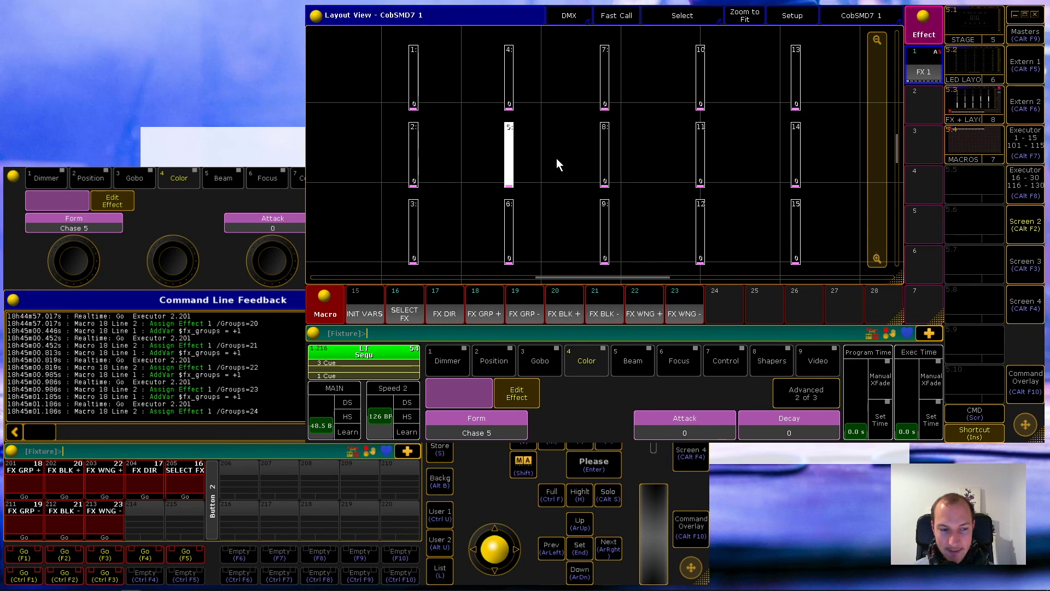
key(F1)
key(F1)
key(F1)
key(F1)
key(F1)
key(F1)
key(F1)
key(F1)
key(F1)
key(F1)
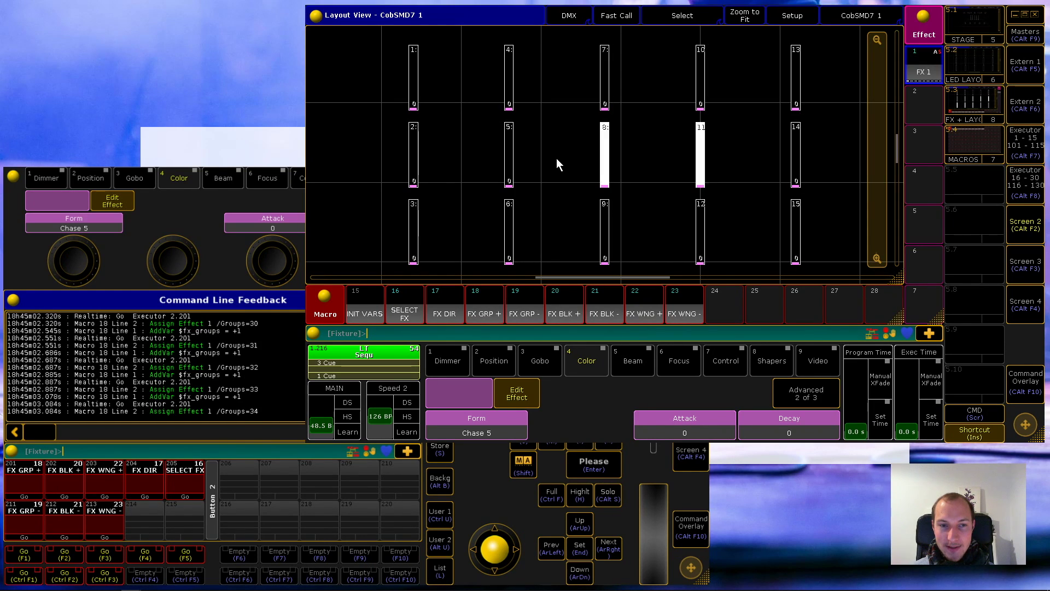
key(F1)
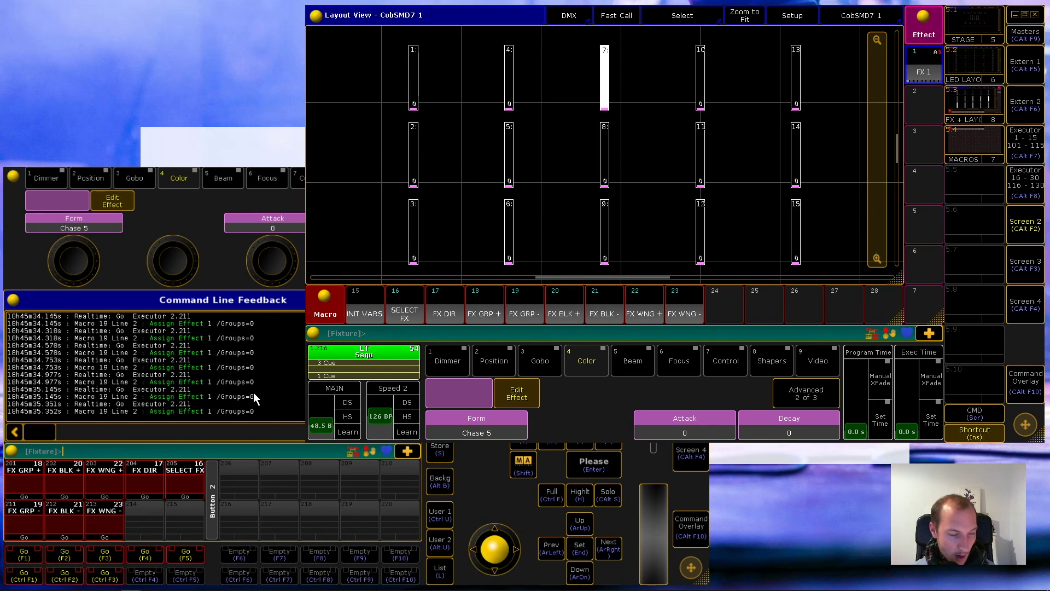
- Run the FX WNG + macro three times to raise effect 1's Wings to 3
key(F3)
key(F3)
key(F3)
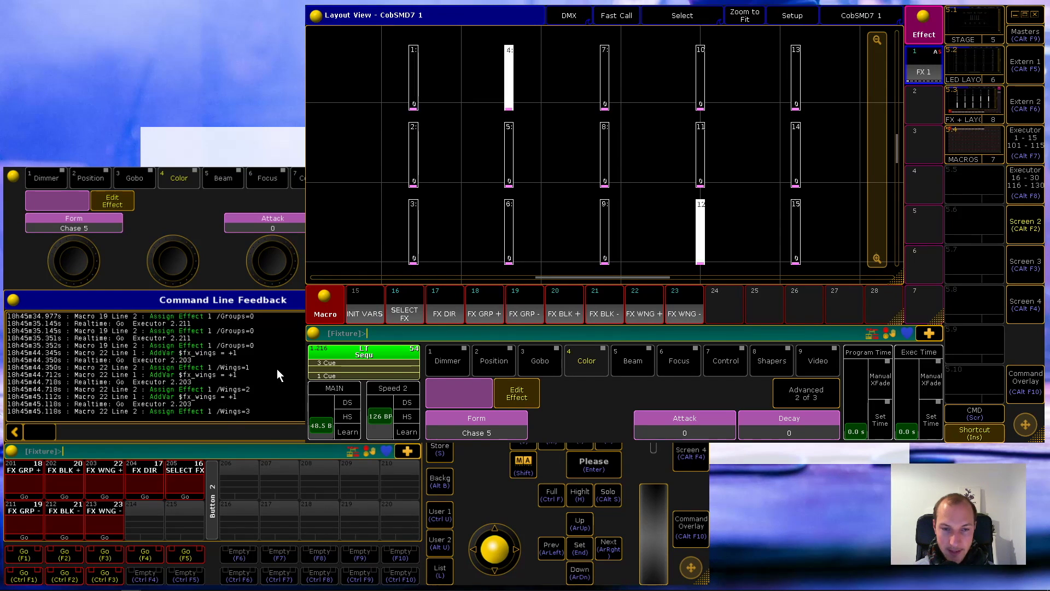
- Raise effect 1's Wings stepwise to 7 with the FX WNG + macro
key(F3)
key(F3)
key(F3)
key(F3)
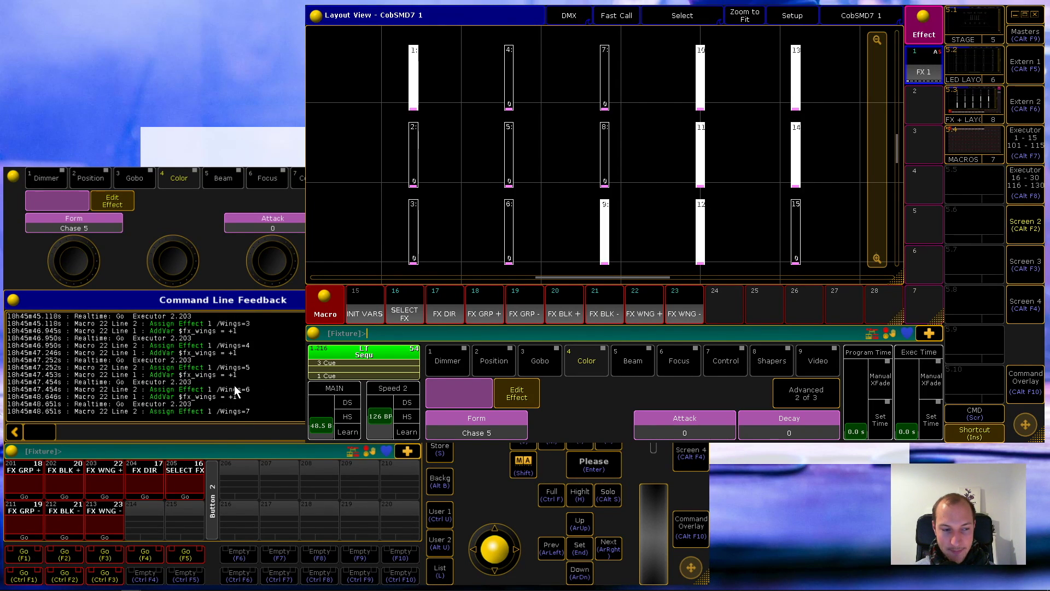
- Lower effect 1's Wings stepwise to 2 with the FX WNG - macro
key(ctrl+F3)
key(ctrl+F3)
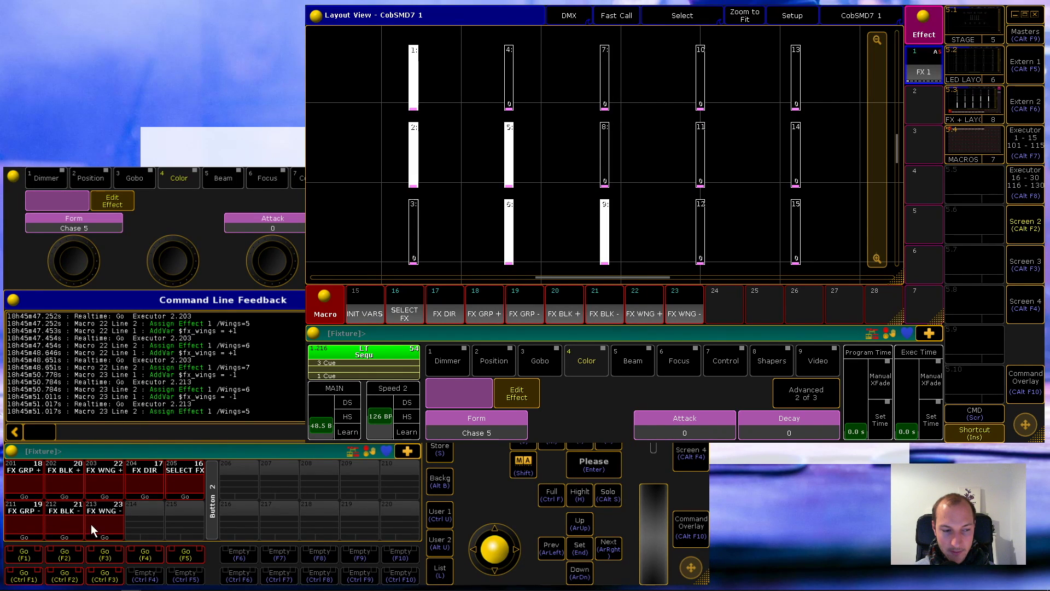
key(ctrl+F3)
key(ctrl+F3)
key(ctrl+F3)
- Raise effect 1's Wings stepwise to 13 by running the FX WNG + macro repeatedly
key(F3)
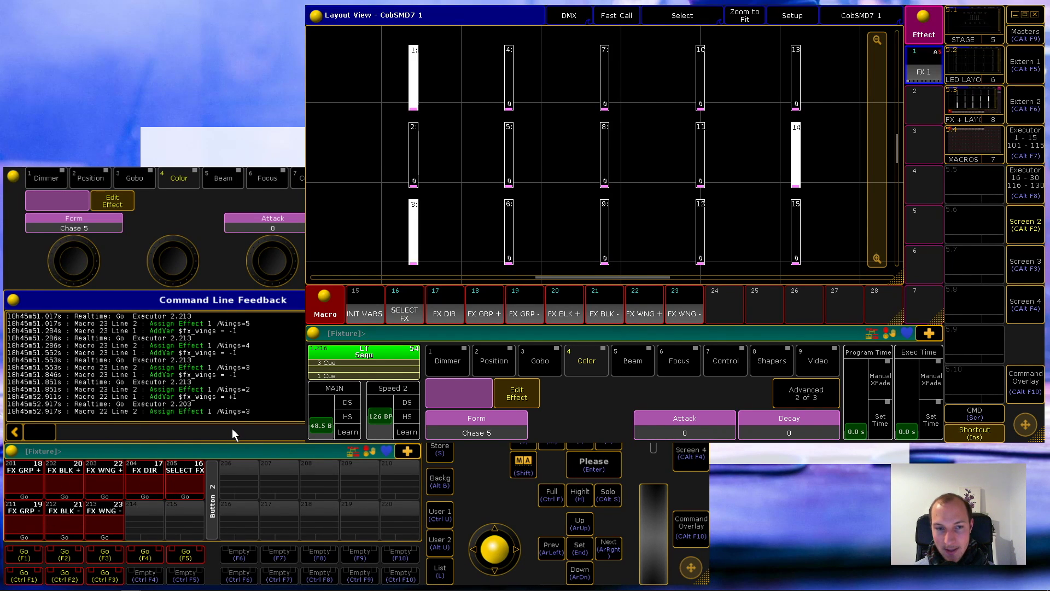
key(F3)
key(F3)
key(F3)
key(F3)
key(F3)
key(F3)
key(F3)
key(F3)
key(F3)
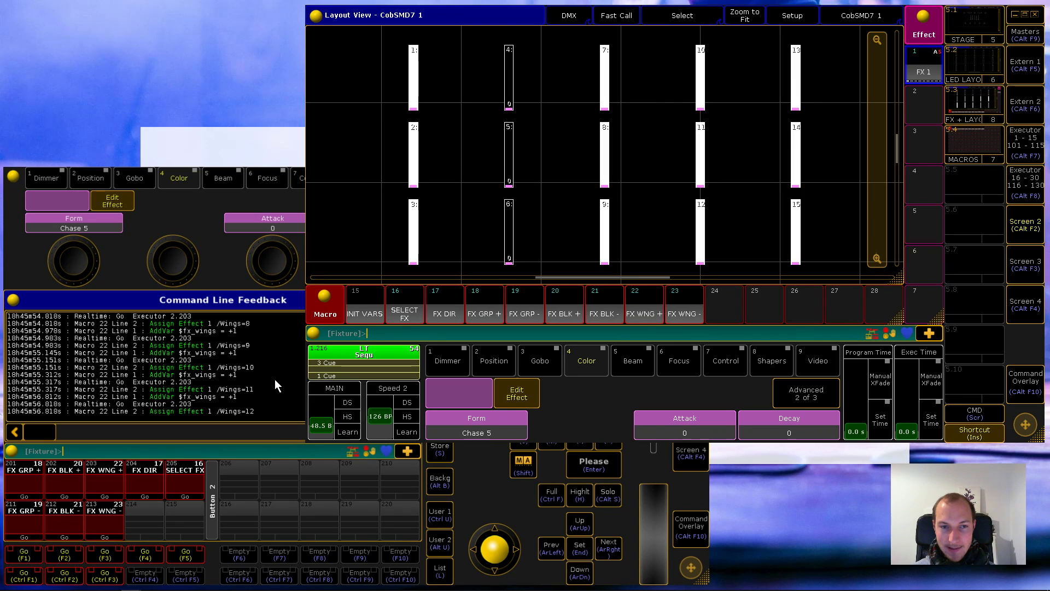
key(F3)
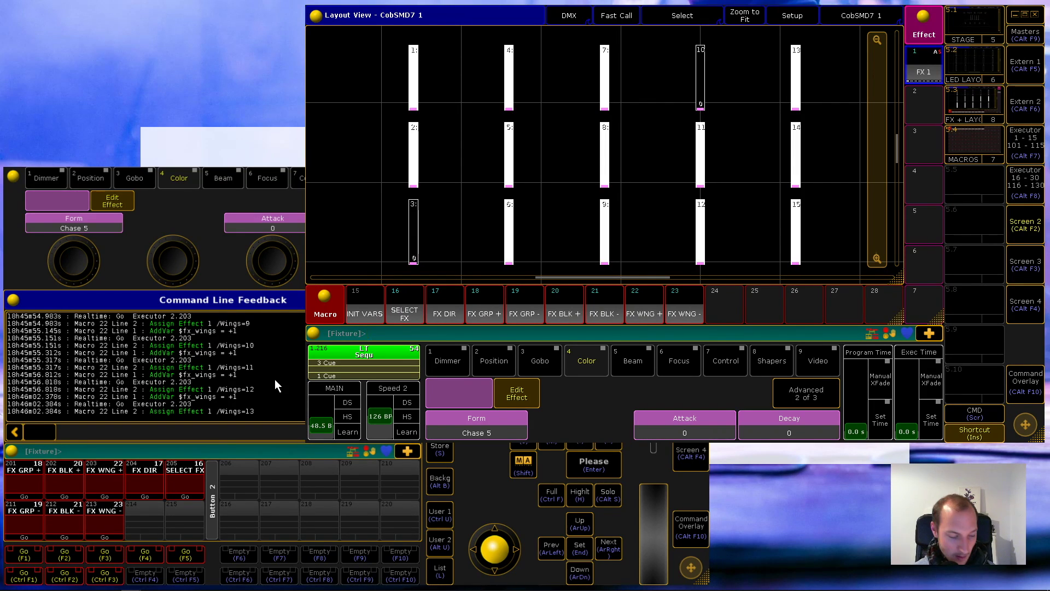
- Lower effect 1's Wings to 0 by running the FX WNG - macro in quick succession
key(ctrl+F3)
key(ctrl+F3)
key(ctrl+F3)
key(ctrl+F3)
key(ctrl+F3)
key(ctrl+F3)
key(ctrl+F3)
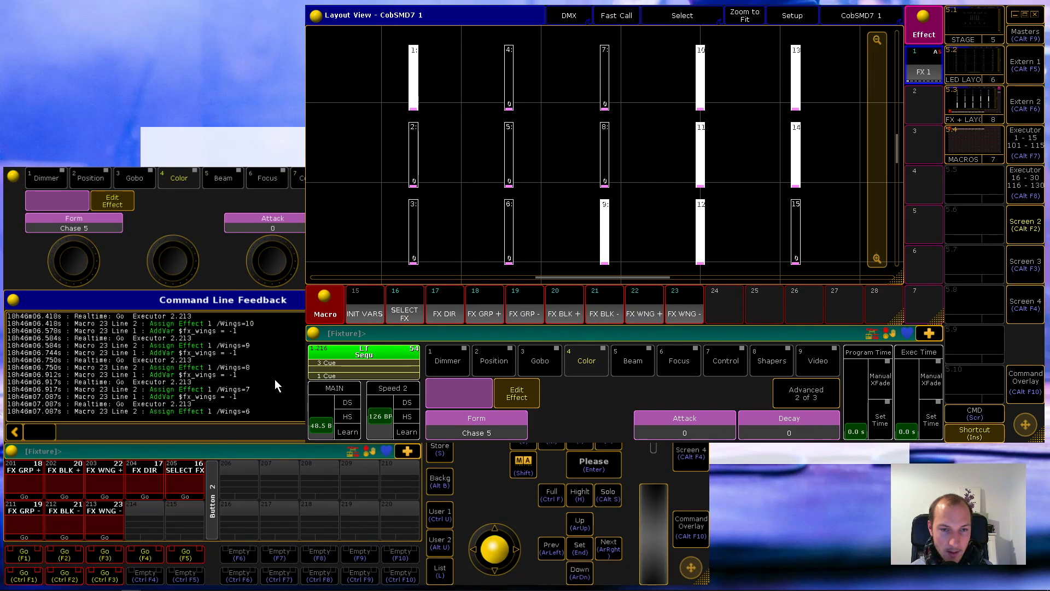
key(ctrl+F3)
key(ctrl+F3)
key(ctrl+F3)
key(ctrl+F3)
key(ctrl+F3)
key(ctrl+F3)
key(ctrl+F3)
key(ctrl+F3)
key(ctrl+F3)
key(ctrl+F3)
- Make sure effect 1's Blocks and Groups are at 0 by running the FX BLK - and FX GRP - macros repeatedly
key(ctrl+F2)
key(ctrl+F2)
key(ctrl+F2)
key(ctrl+F2)
key(ctrl+F2)
key(ctrl+F2)
key(ctrl+F1)
key(ctrl+F1)
key(ctrl+F1)
key(ctrl+F1)
key(ctrl+F1)
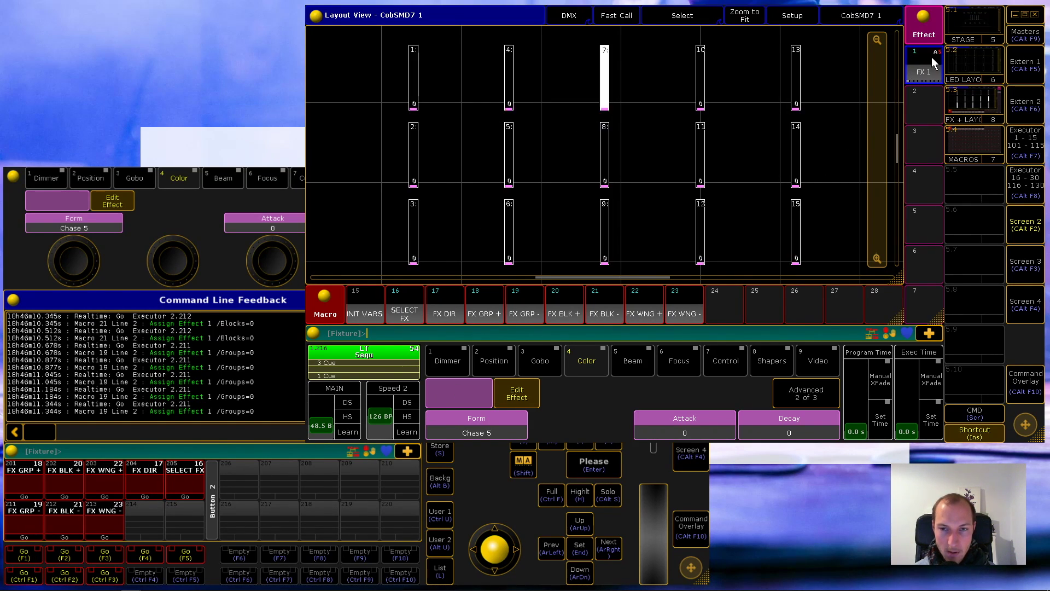
- Examine the available Dir options for effect 1 in the Effect Editor, leaving the direction as it is
click(208, 216)
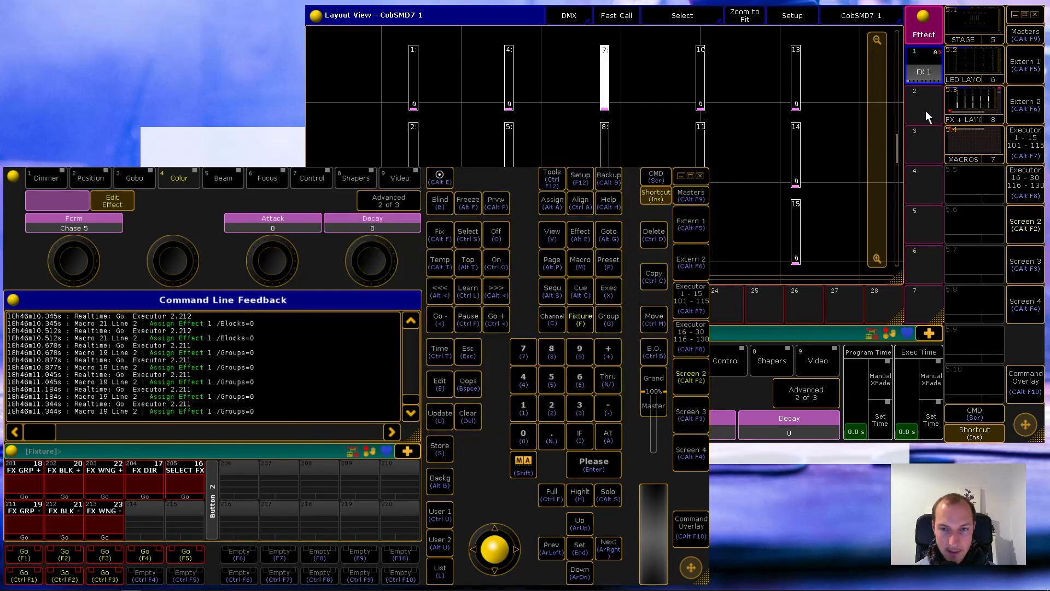
click(925, 61)
drag(108, 488, 199, 478)
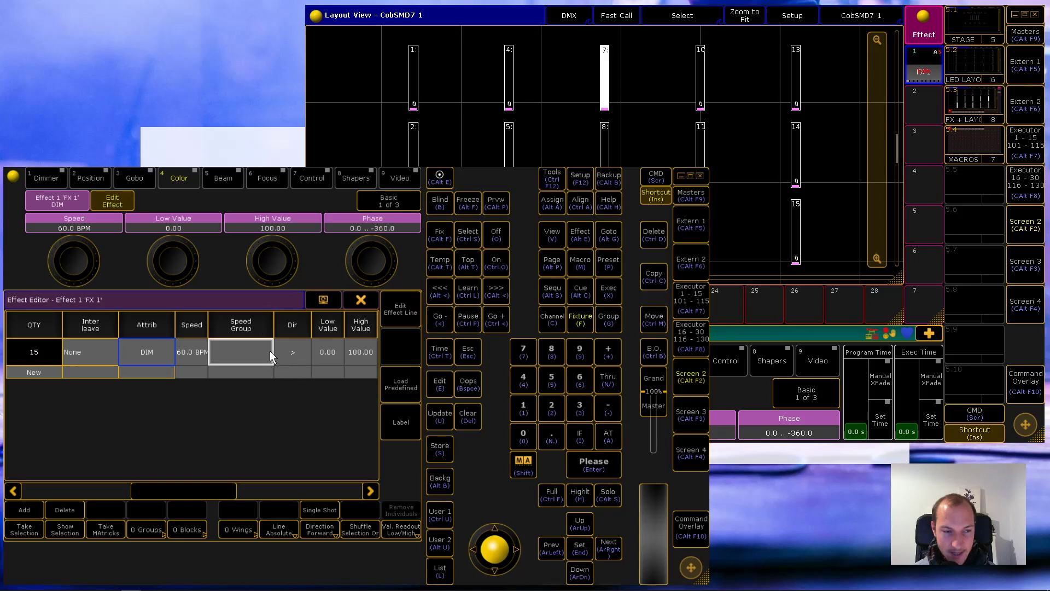
click(298, 345)
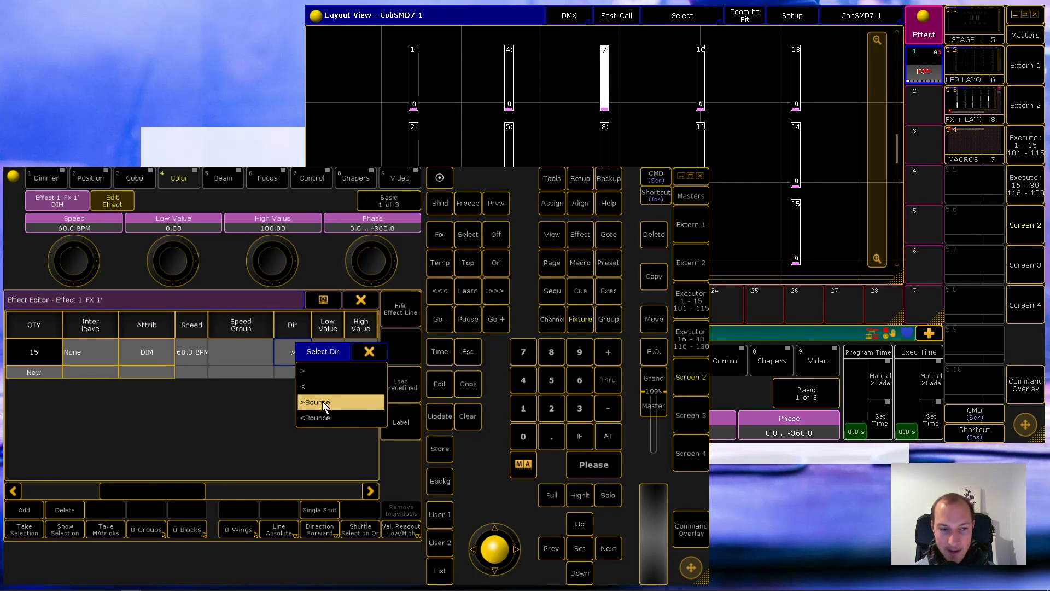
click(377, 370)
key(Insert)
click(363, 299)
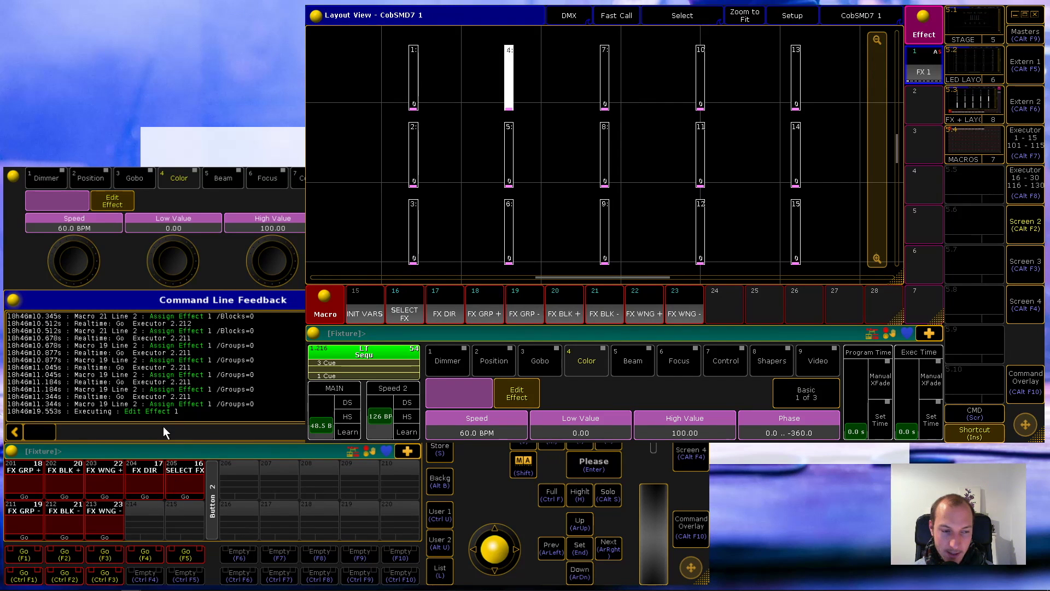
- Set effect 1's direction to "<" with the FX DIR macro and raise its Blocks to 5 with the FX BLK + macro
click(156, 487)
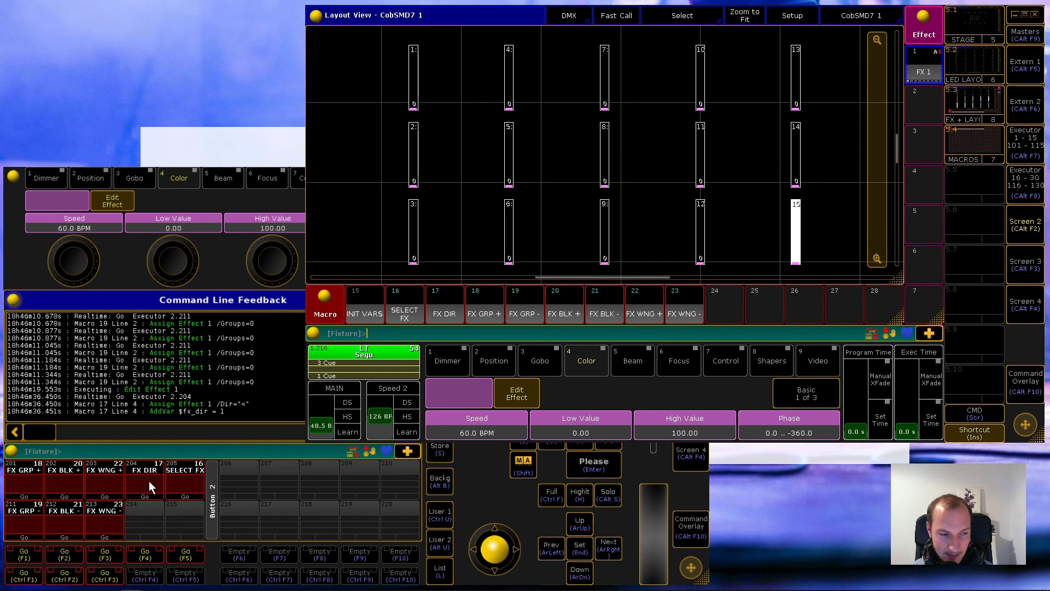
key(F2)
key(F2)
key(F2)
key(F2)
key(F2)
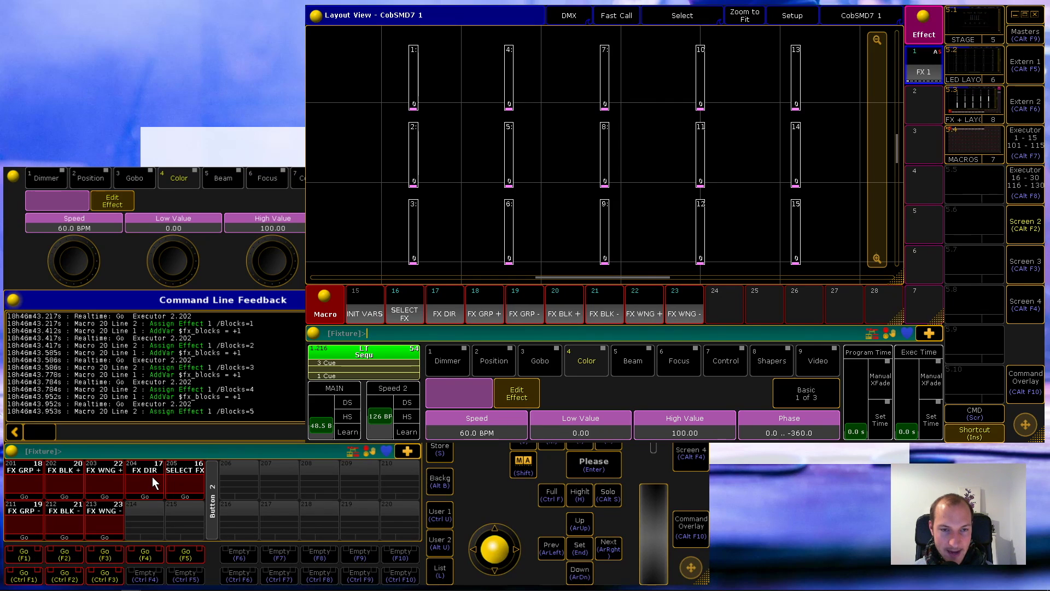
- Switch effect 1's direction to ">bounce" with the FX DIR macro
click(149, 474)
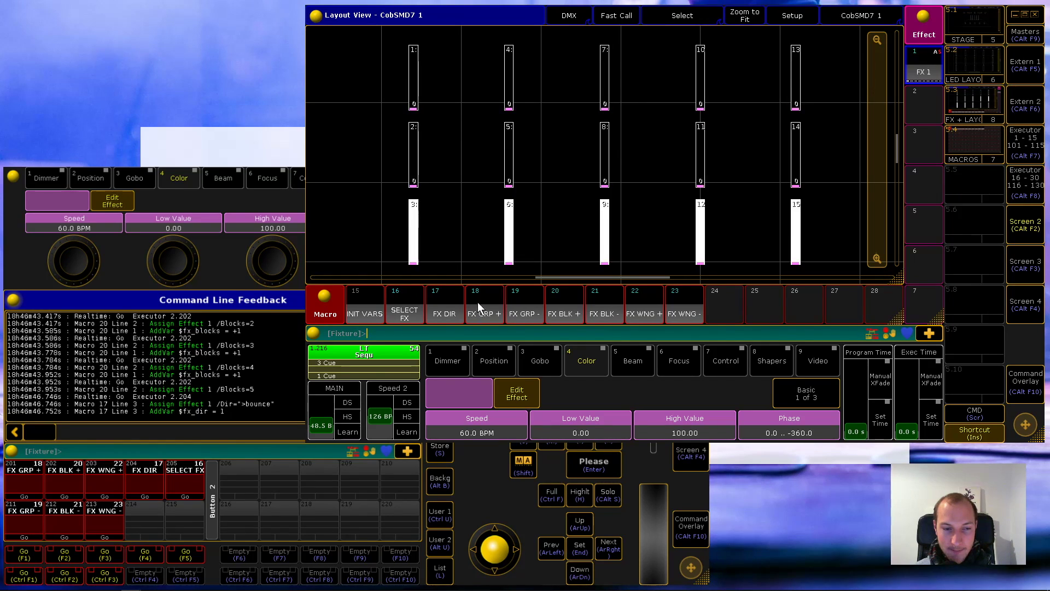
- Review the command lines of the FX GRP +, FX BLK + and SELECT FX macros, closing each without edits
right_click(490, 308)
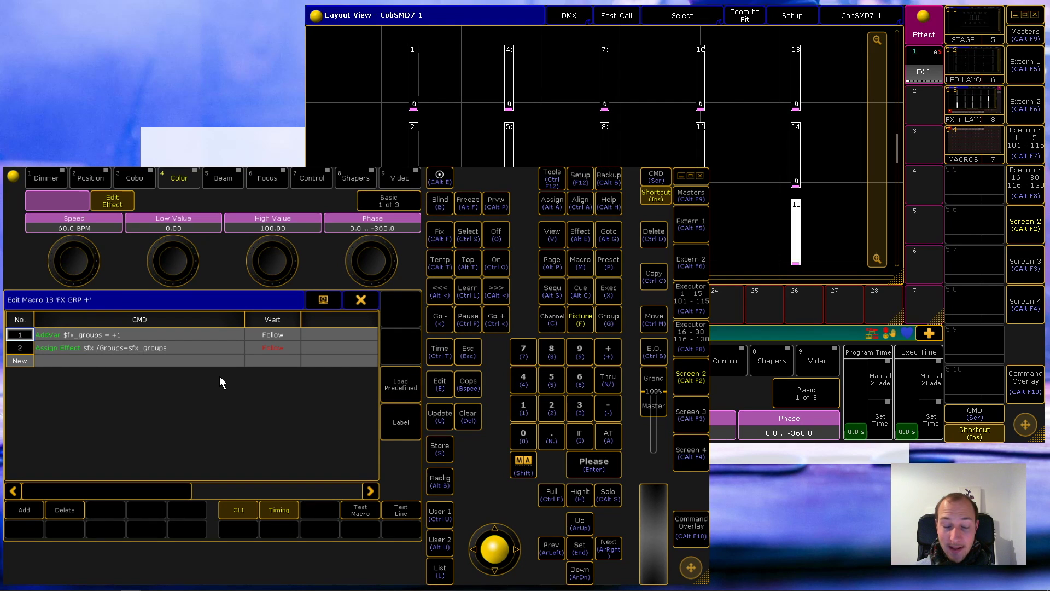
click(365, 301)
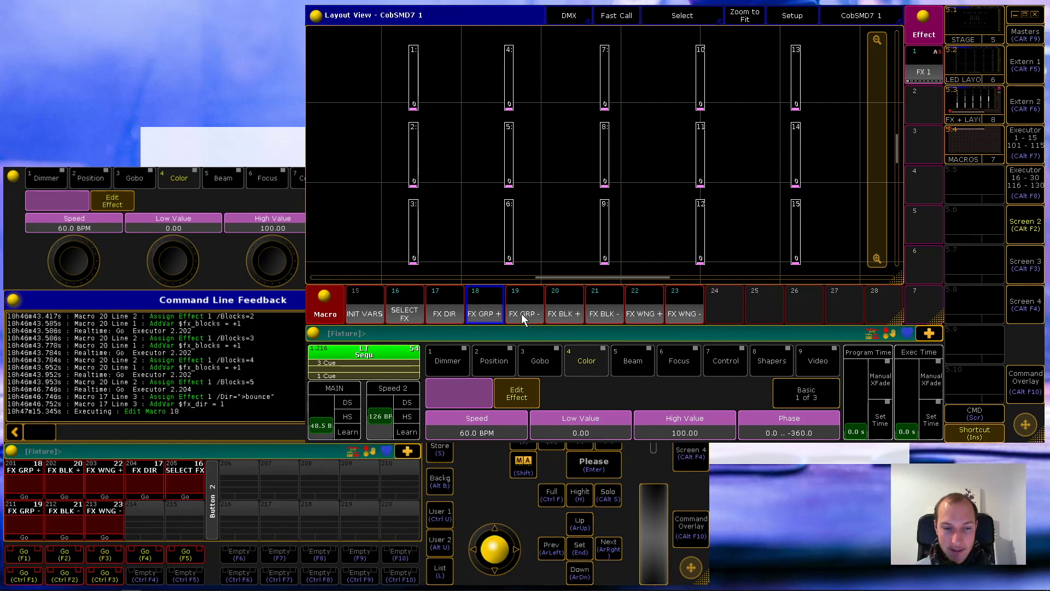
right_click(576, 312)
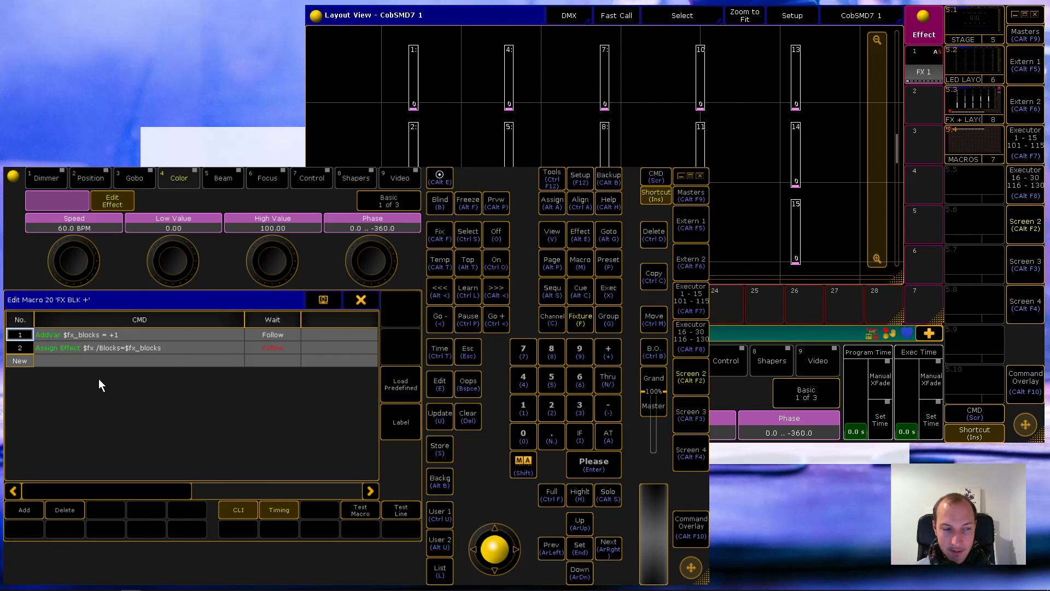
click(360, 300)
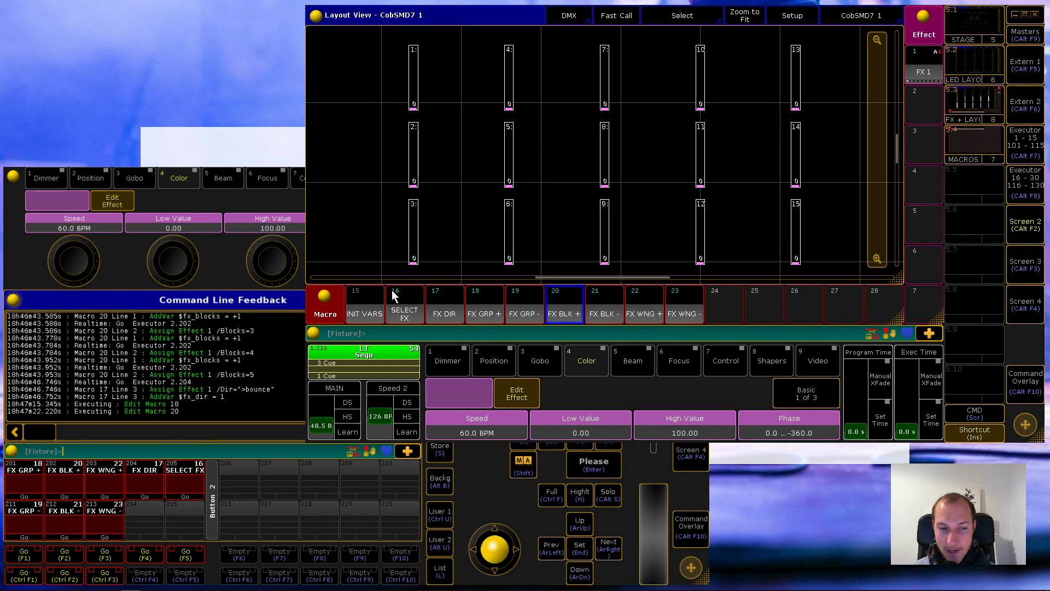
right_click(406, 305)
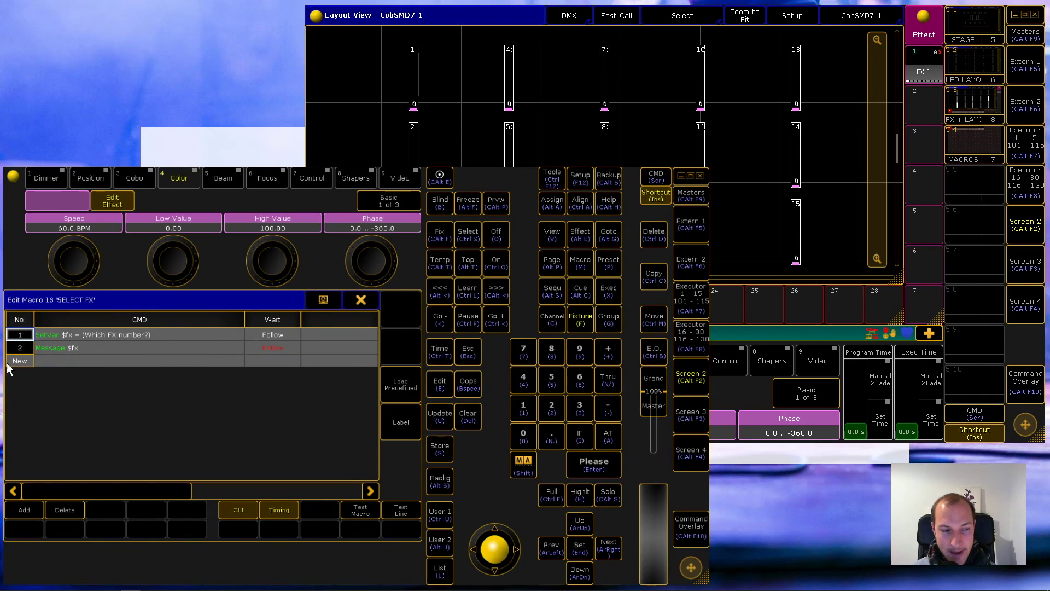
click(367, 299)
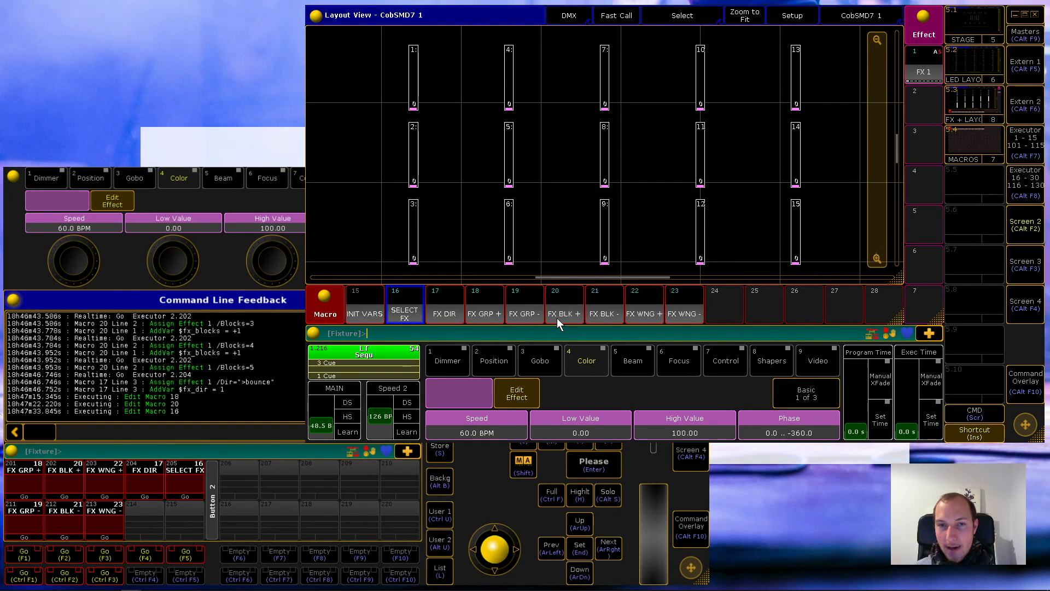